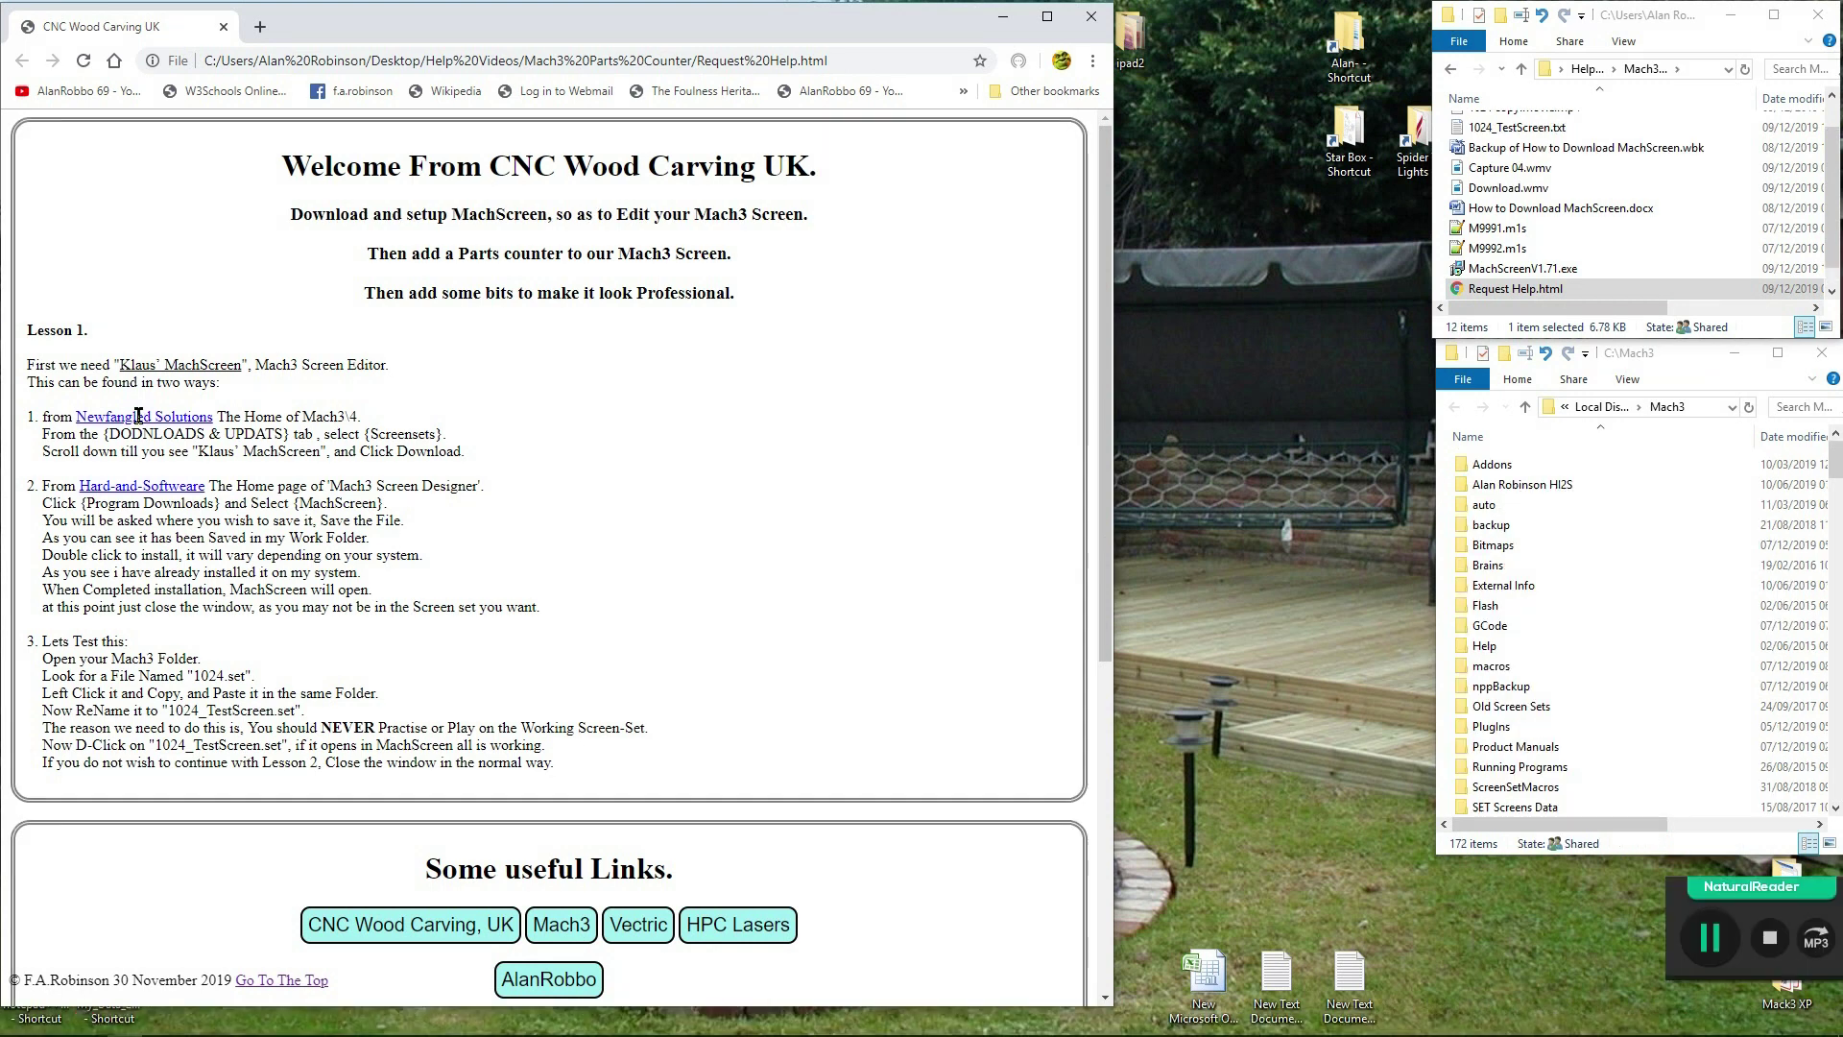
- From the Newfangled Solutions Screensets page, download Klaus' MachScreen under Screen Designers
{"action": "left_click", "coordinate": [137, 416]}
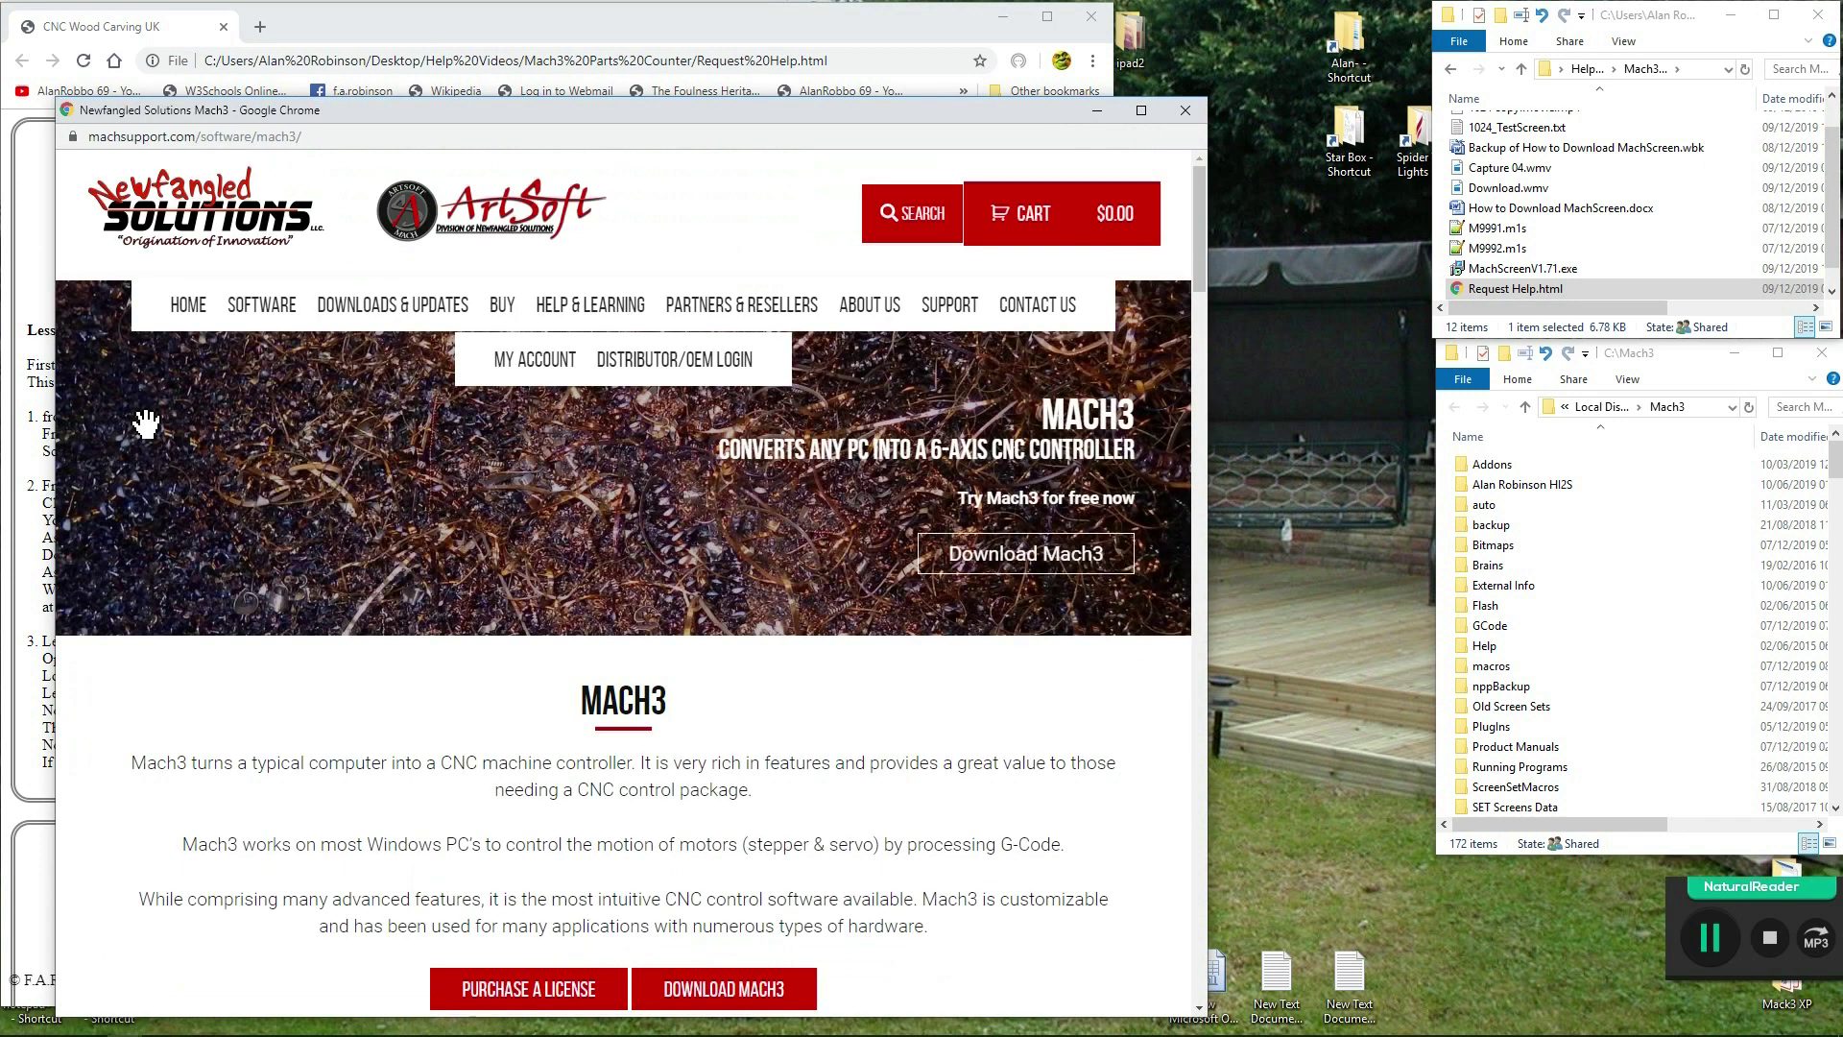
{"action": "mouse_move", "coordinate": [384, 312]}
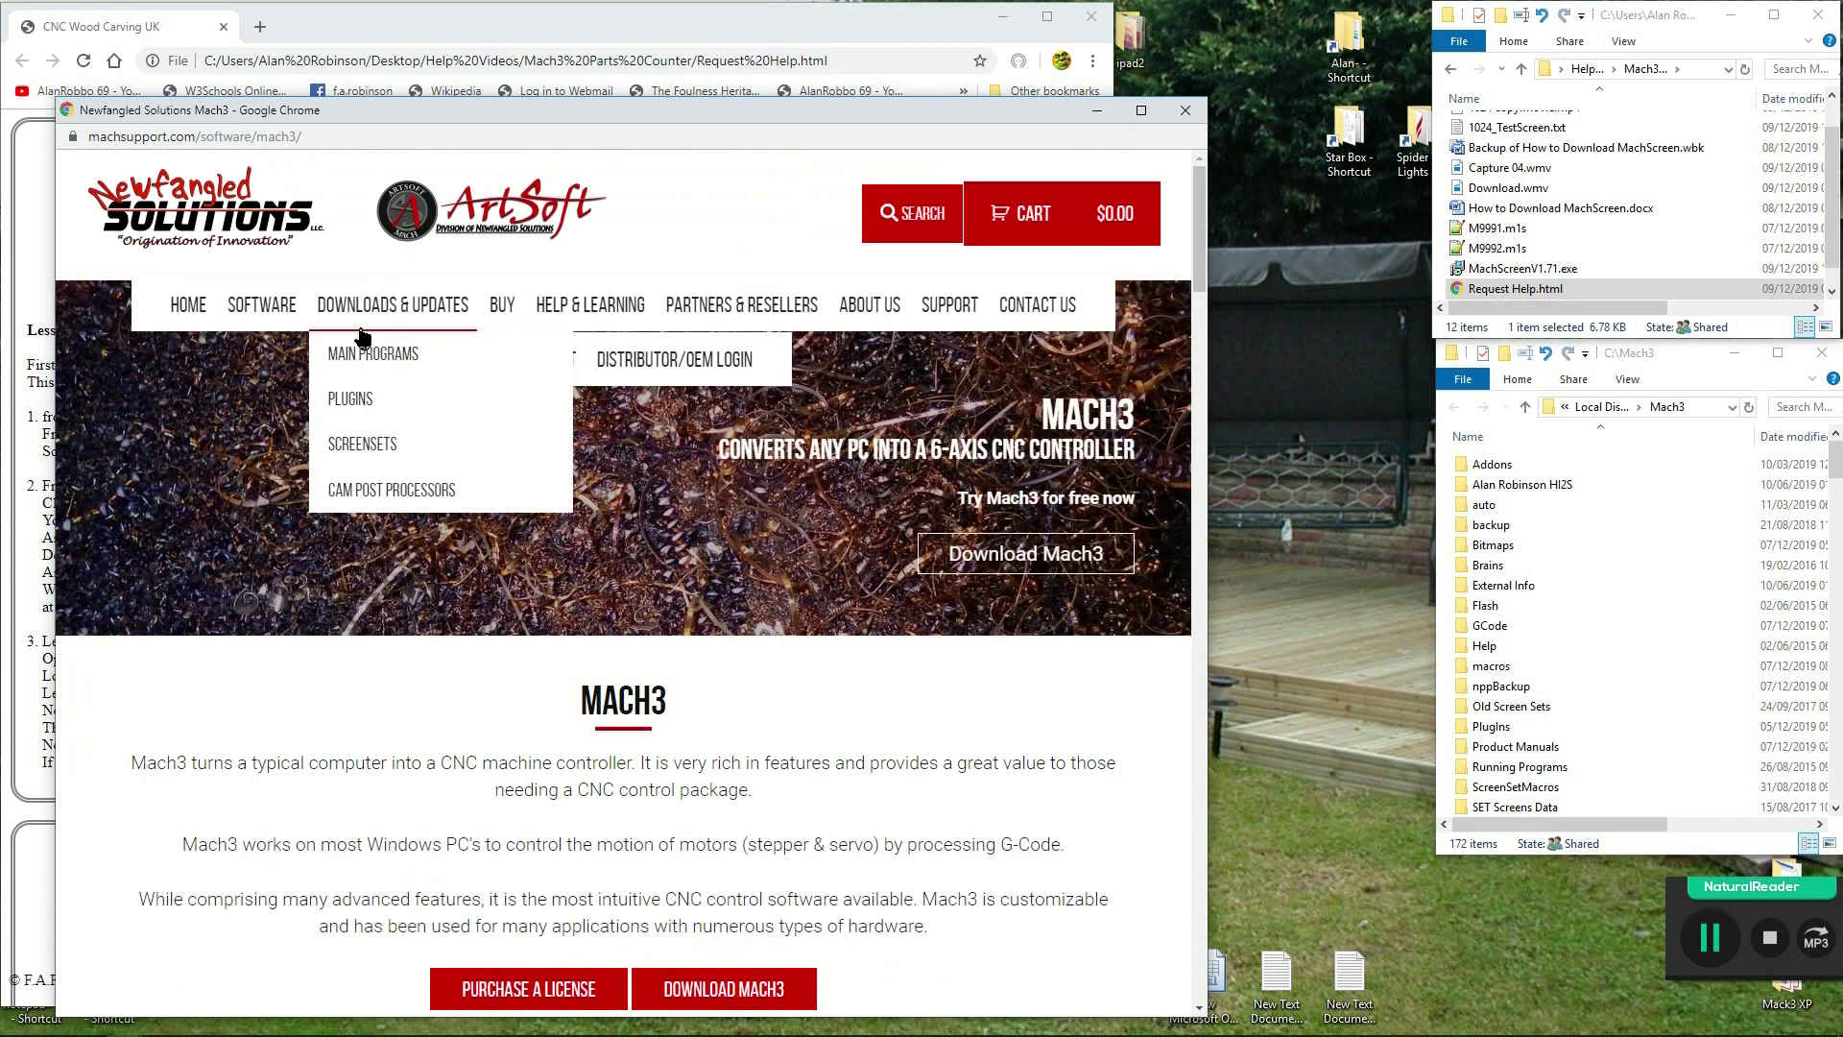
{"action": "left_click", "coordinate": [366, 446]}
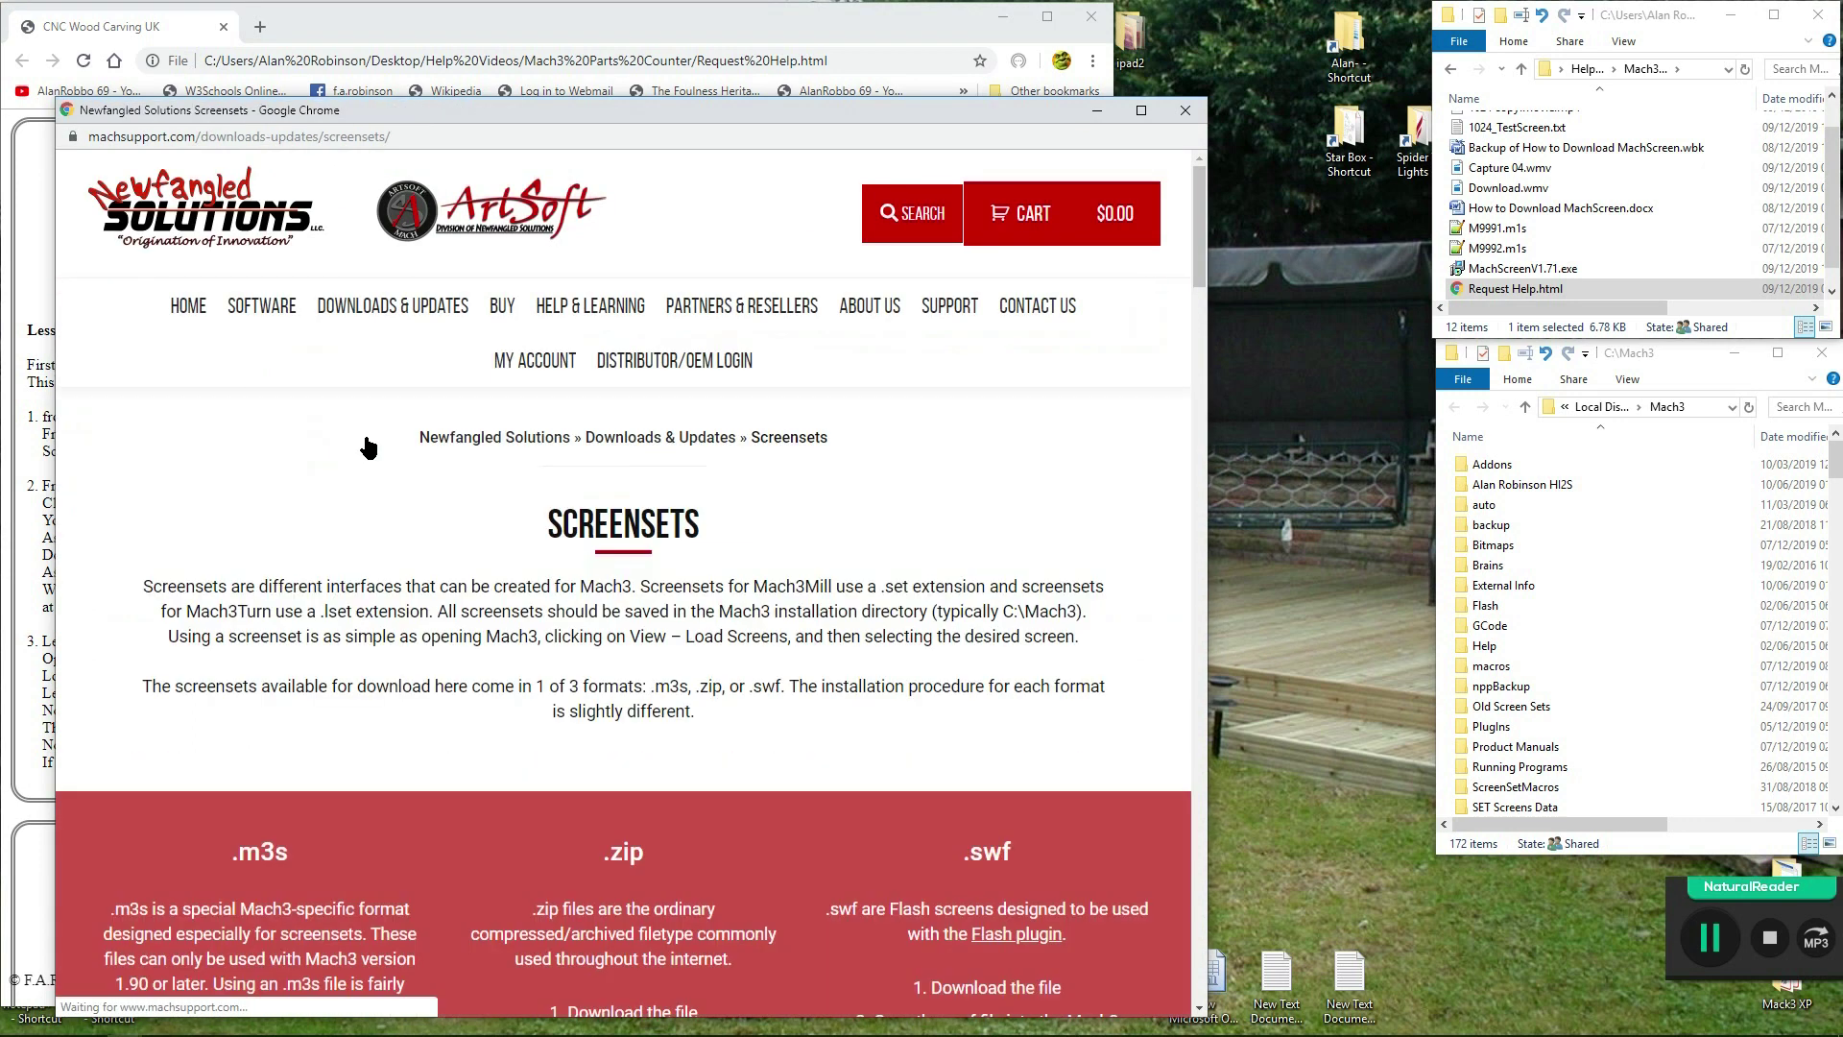
{"action": "scroll", "coordinate": [365, 447], "scroll_direction": "down", "scroll_amount": 10}
{"action": "scroll", "coordinate": [439, 495], "scroll_direction": "down", "scroll_amount": 3}
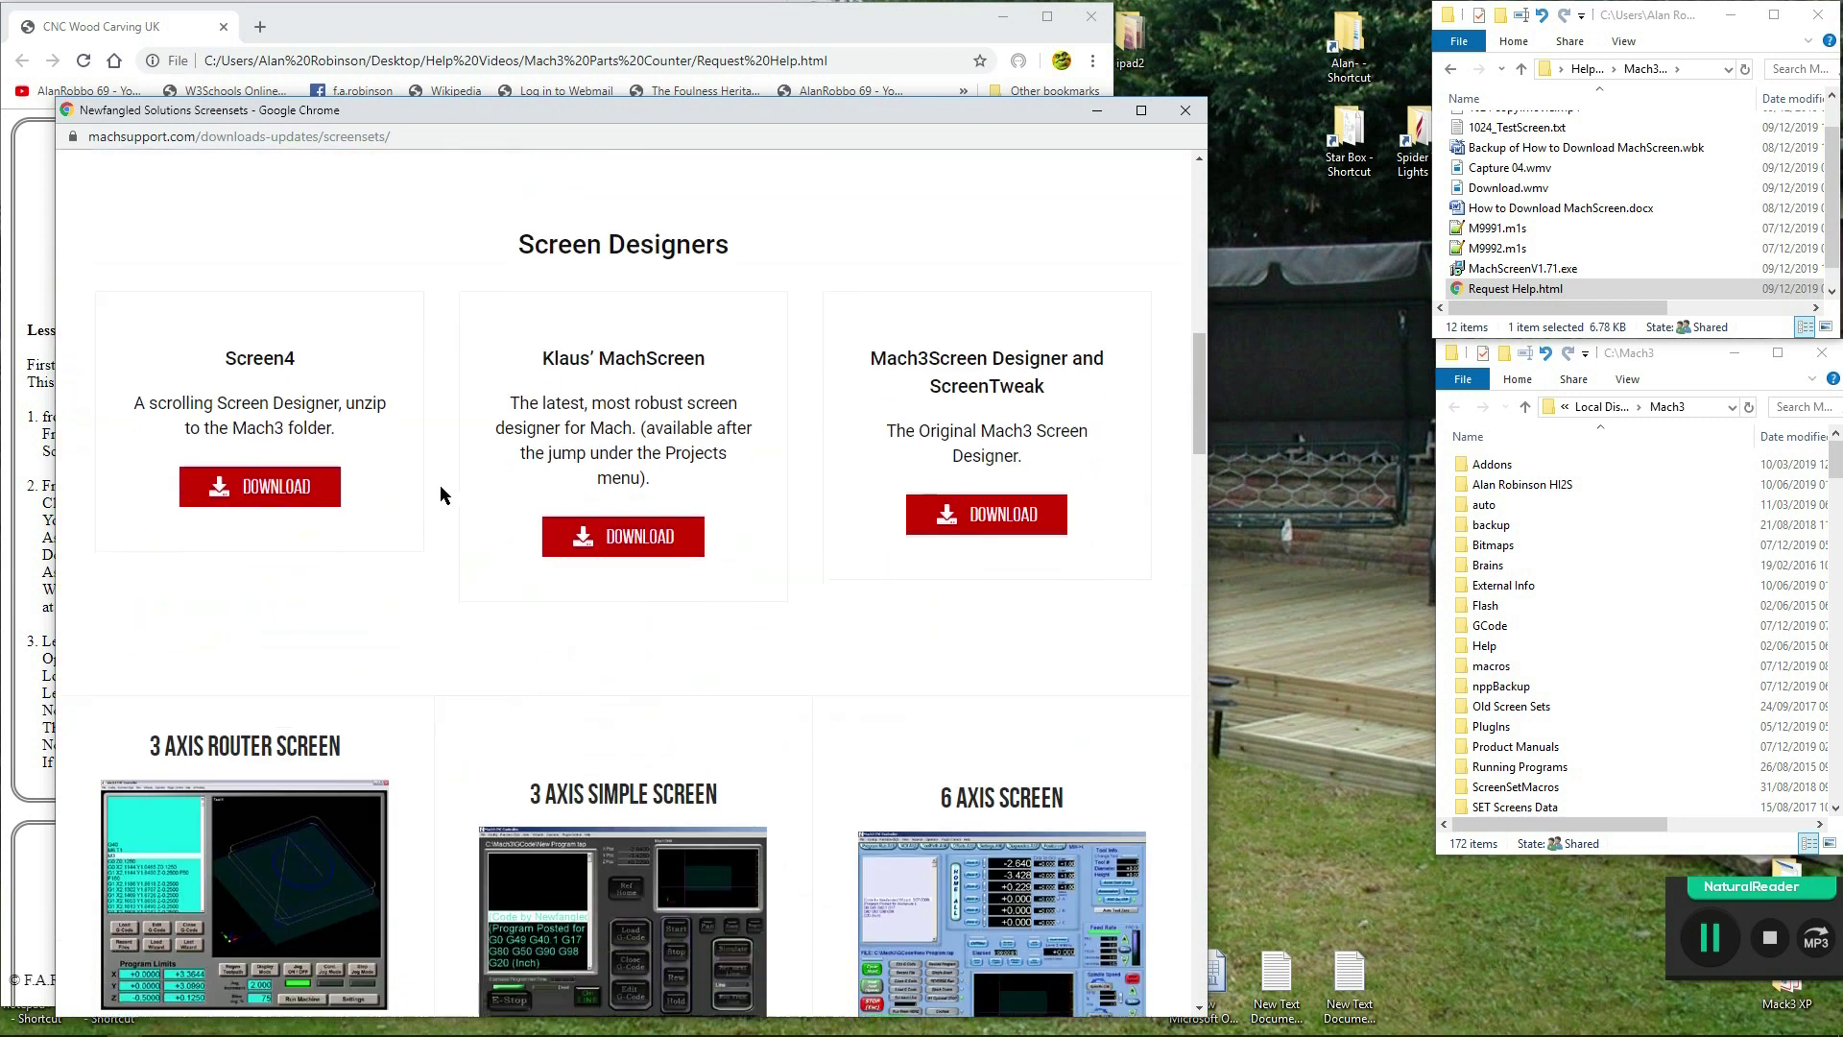
{"action": "left_click", "coordinate": [636, 545]}
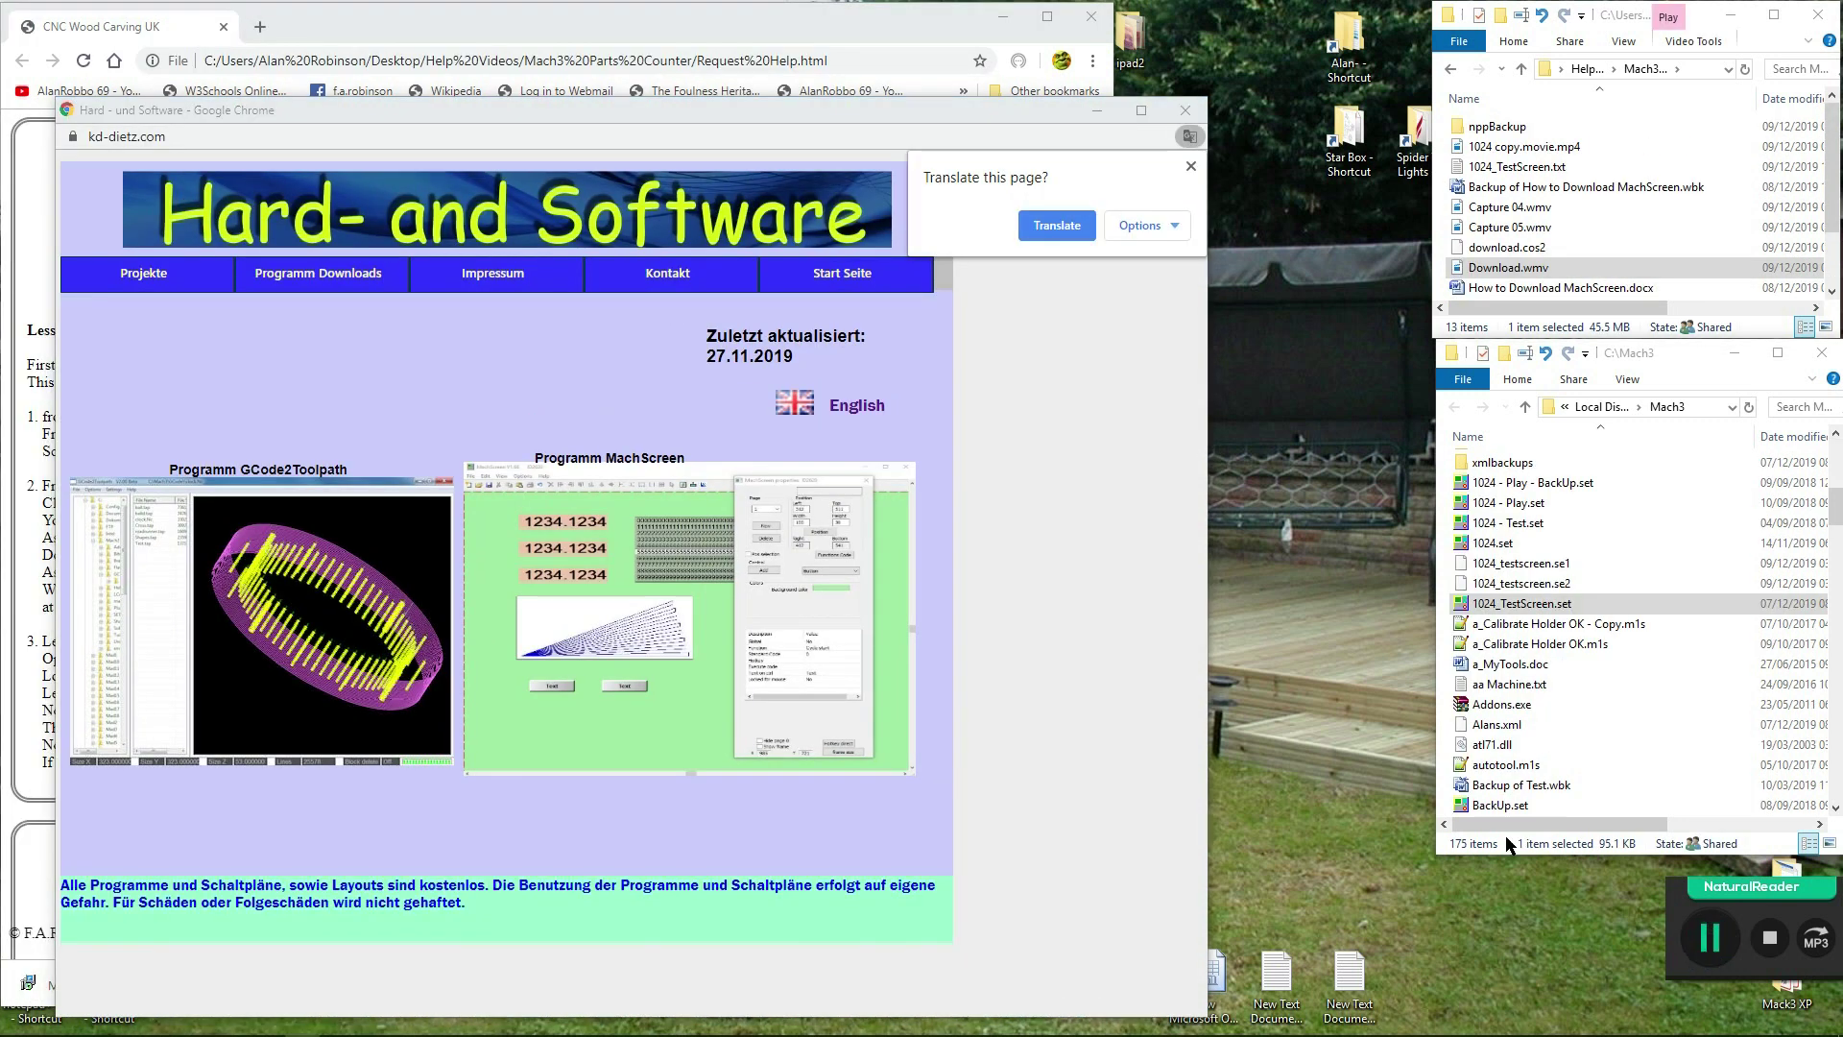
- Download MachScreenV1.71.exe from kd-dietz.com and save it in the Mach3 Parts Counter folder
{"action": "left_click", "coordinate": [1190, 168]}
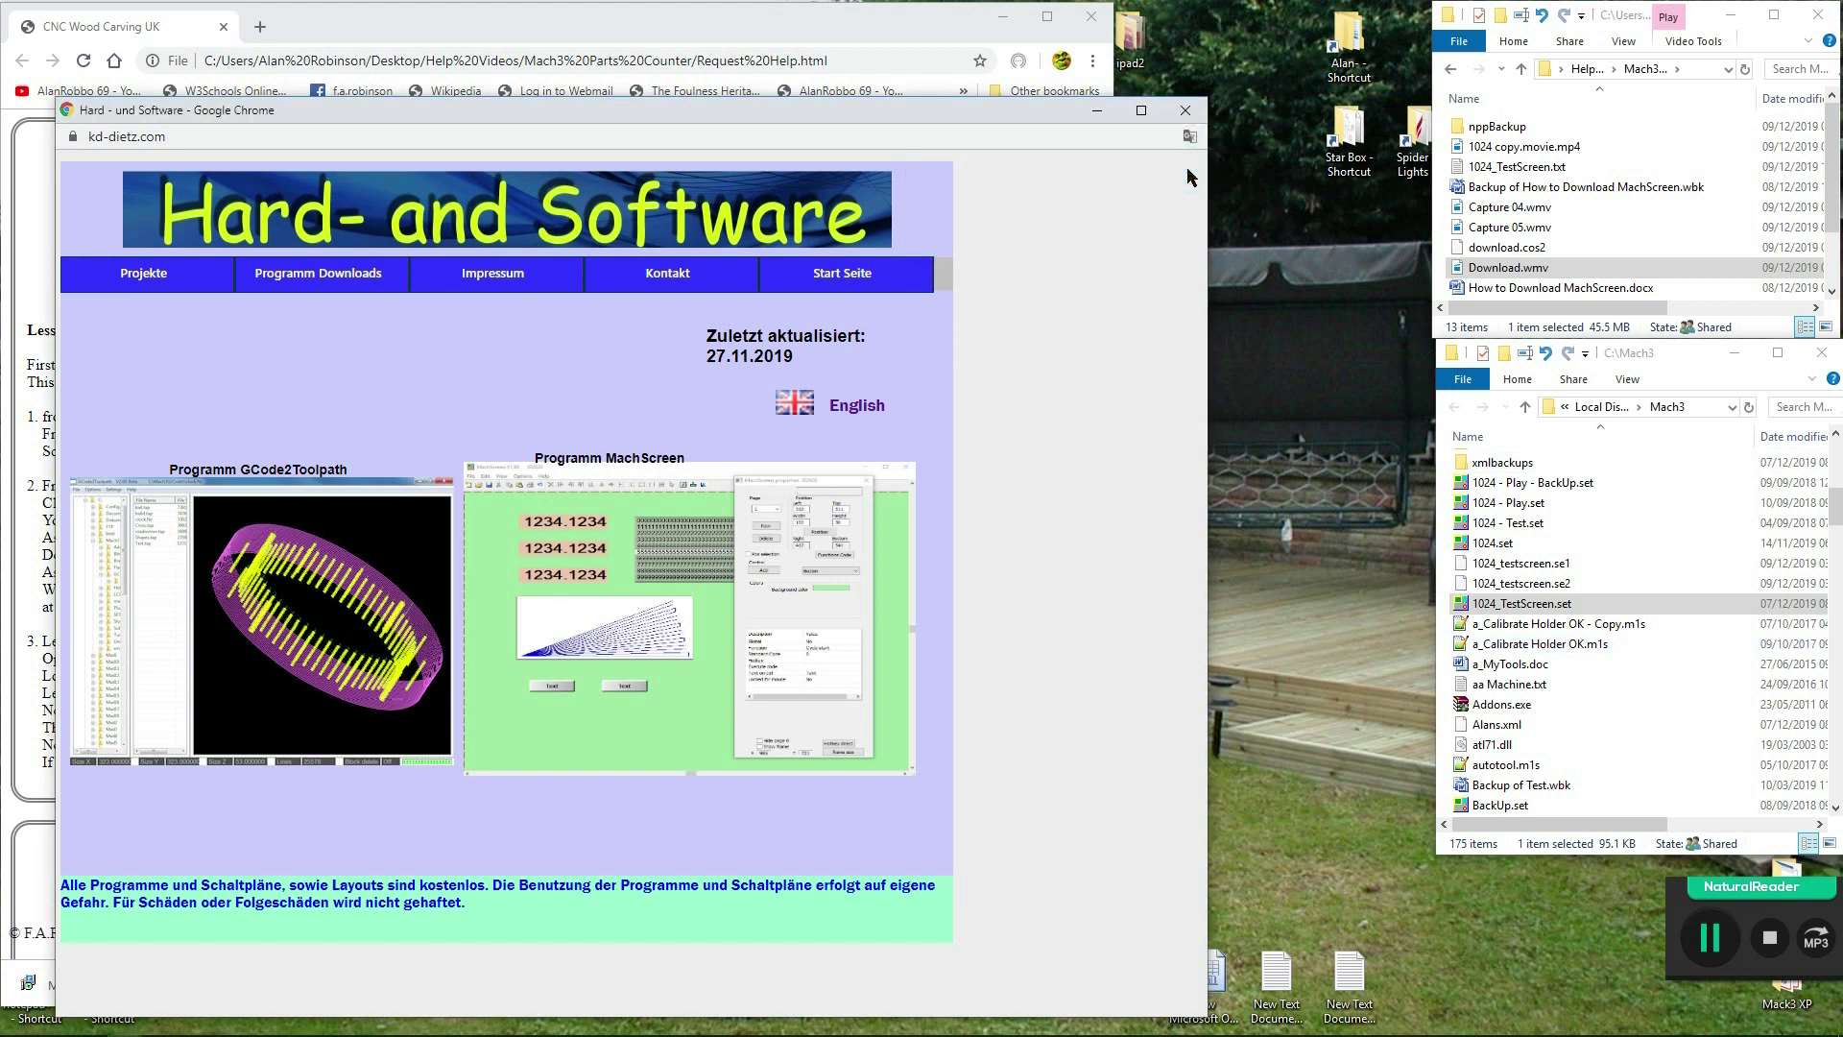
{"action": "mouse_move", "coordinate": [325, 272]}
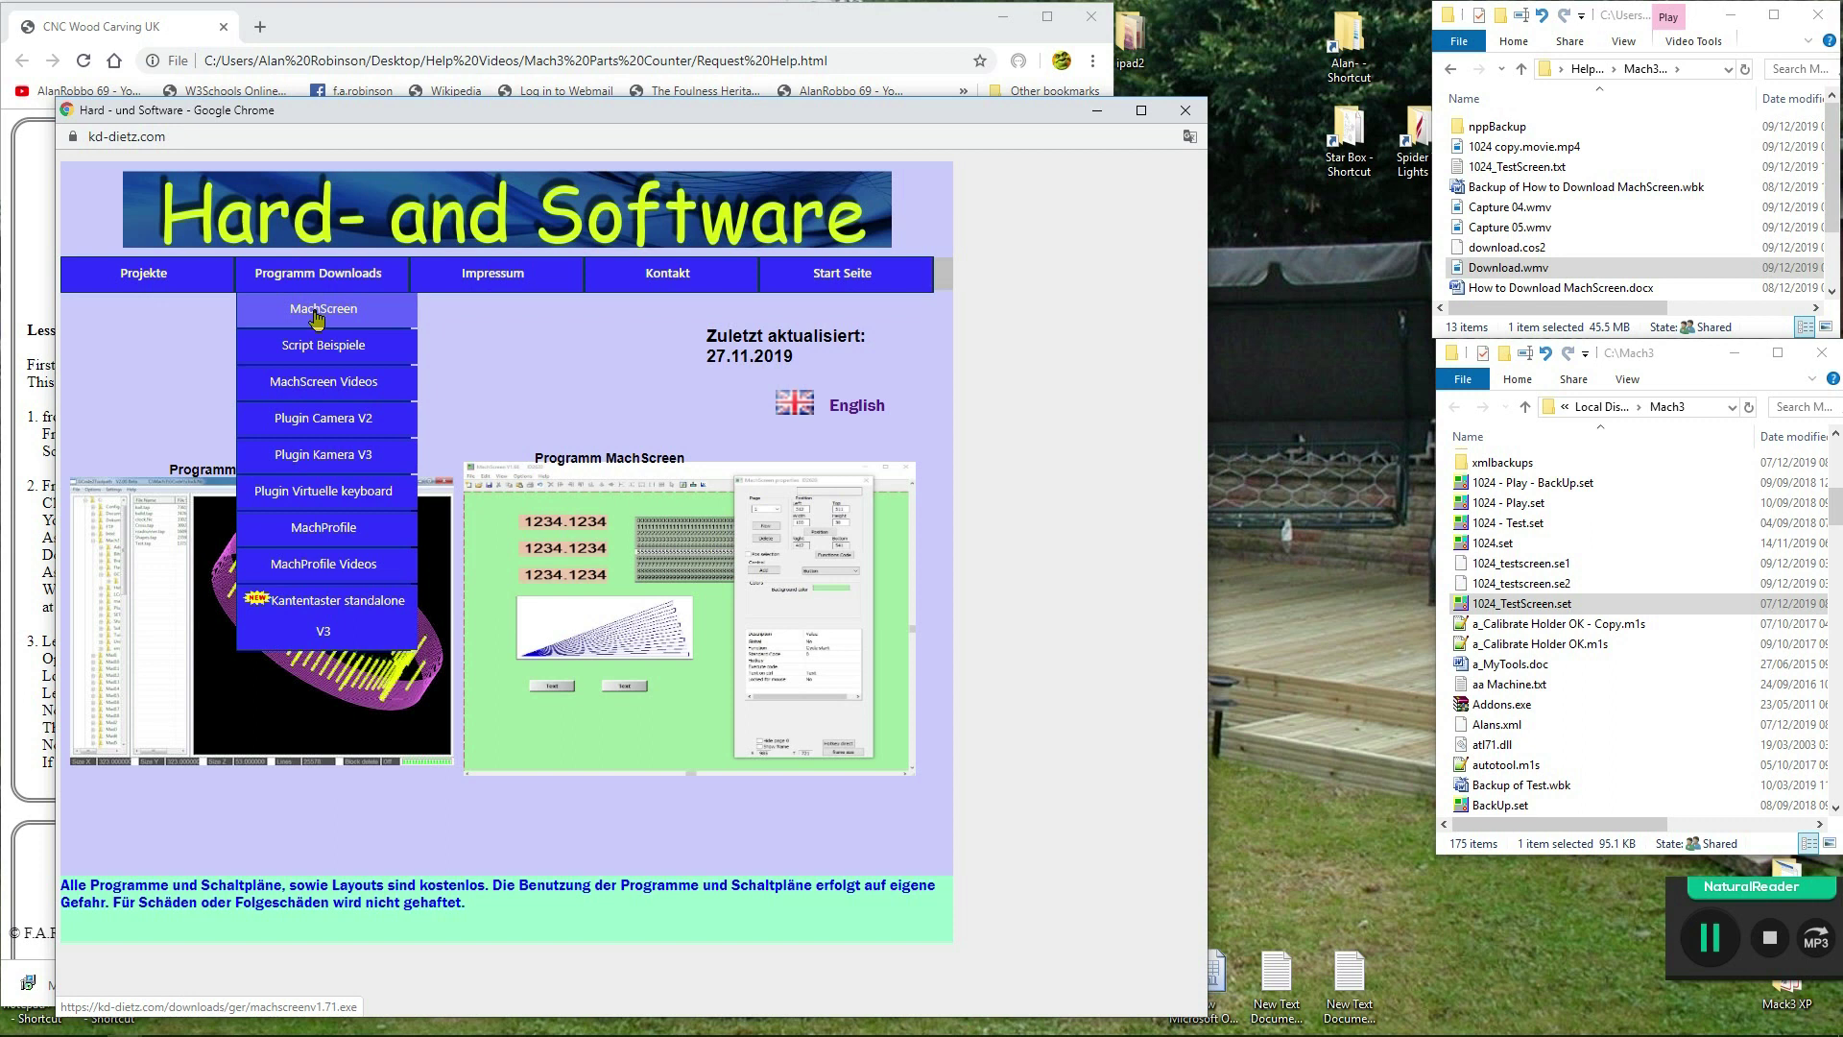
{"action": "left_click", "coordinate": [316, 309]}
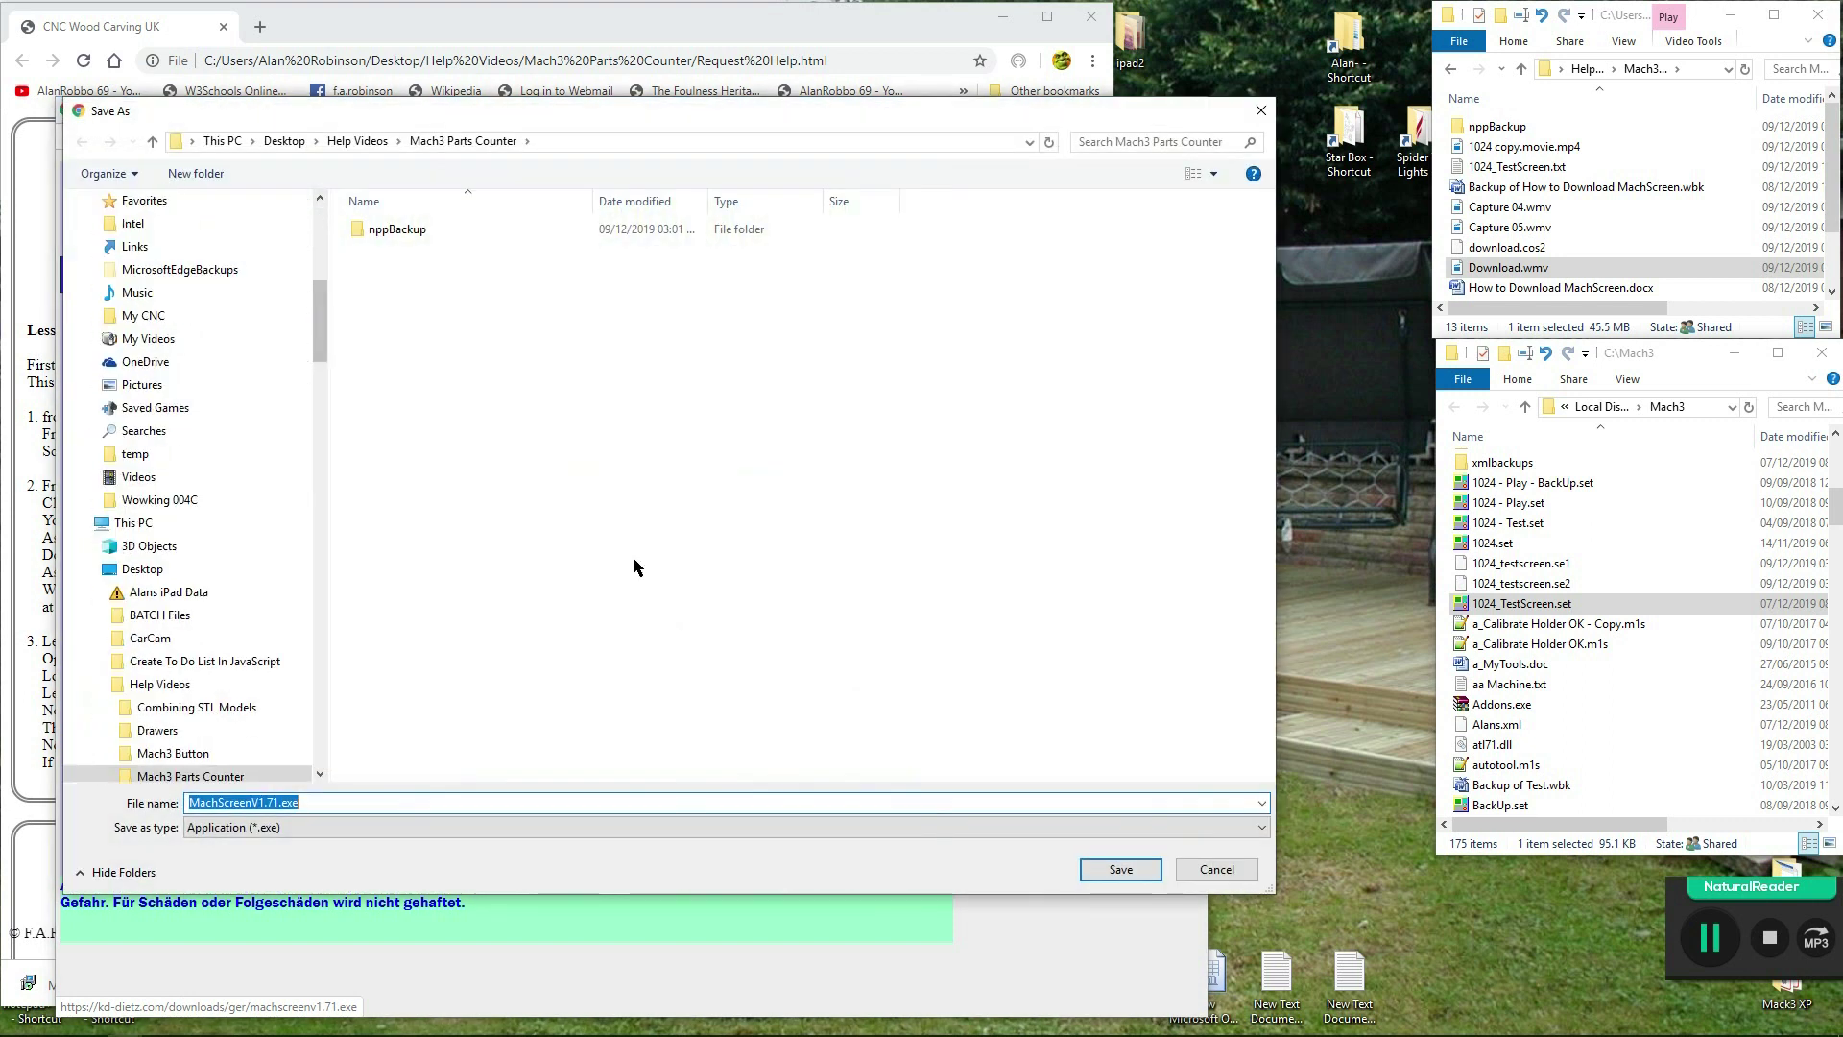
{"action": "left_click", "coordinate": [1130, 868]}
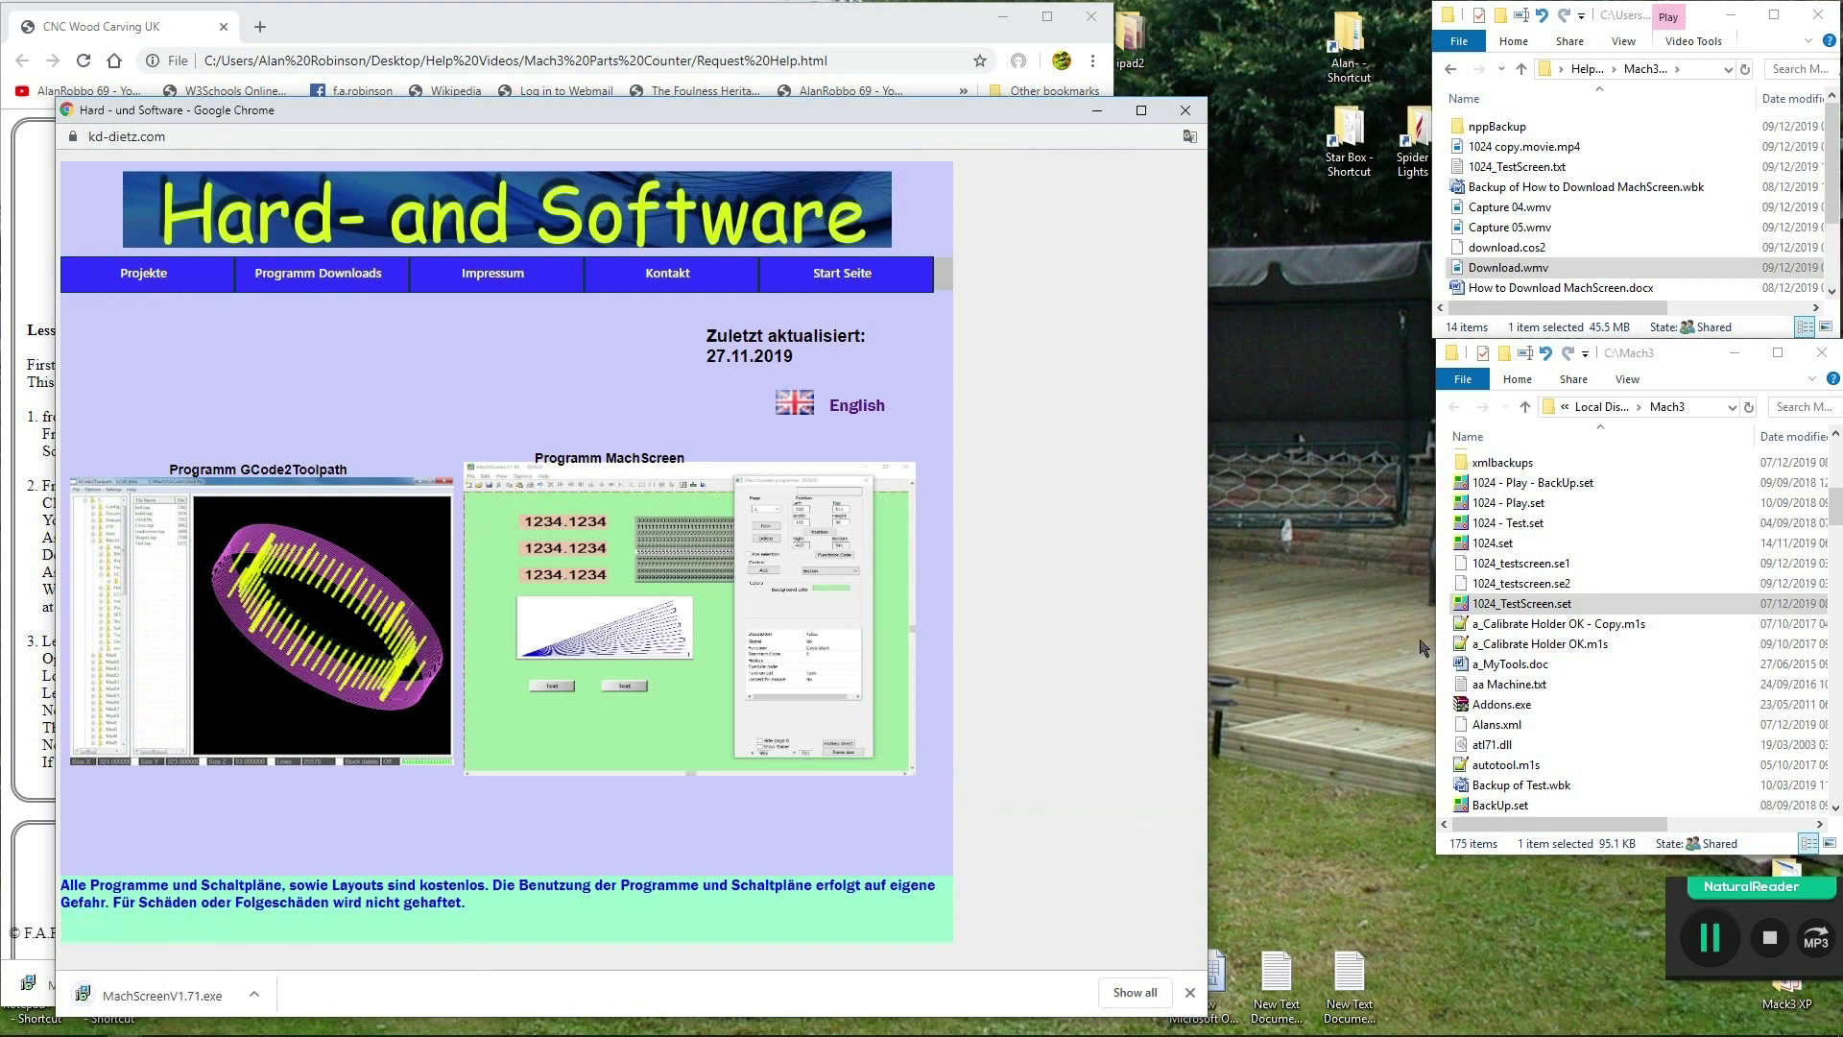
{"action": "scroll", "coordinate": [1587, 207], "scroll_direction": "down", "scroll_amount": 2}
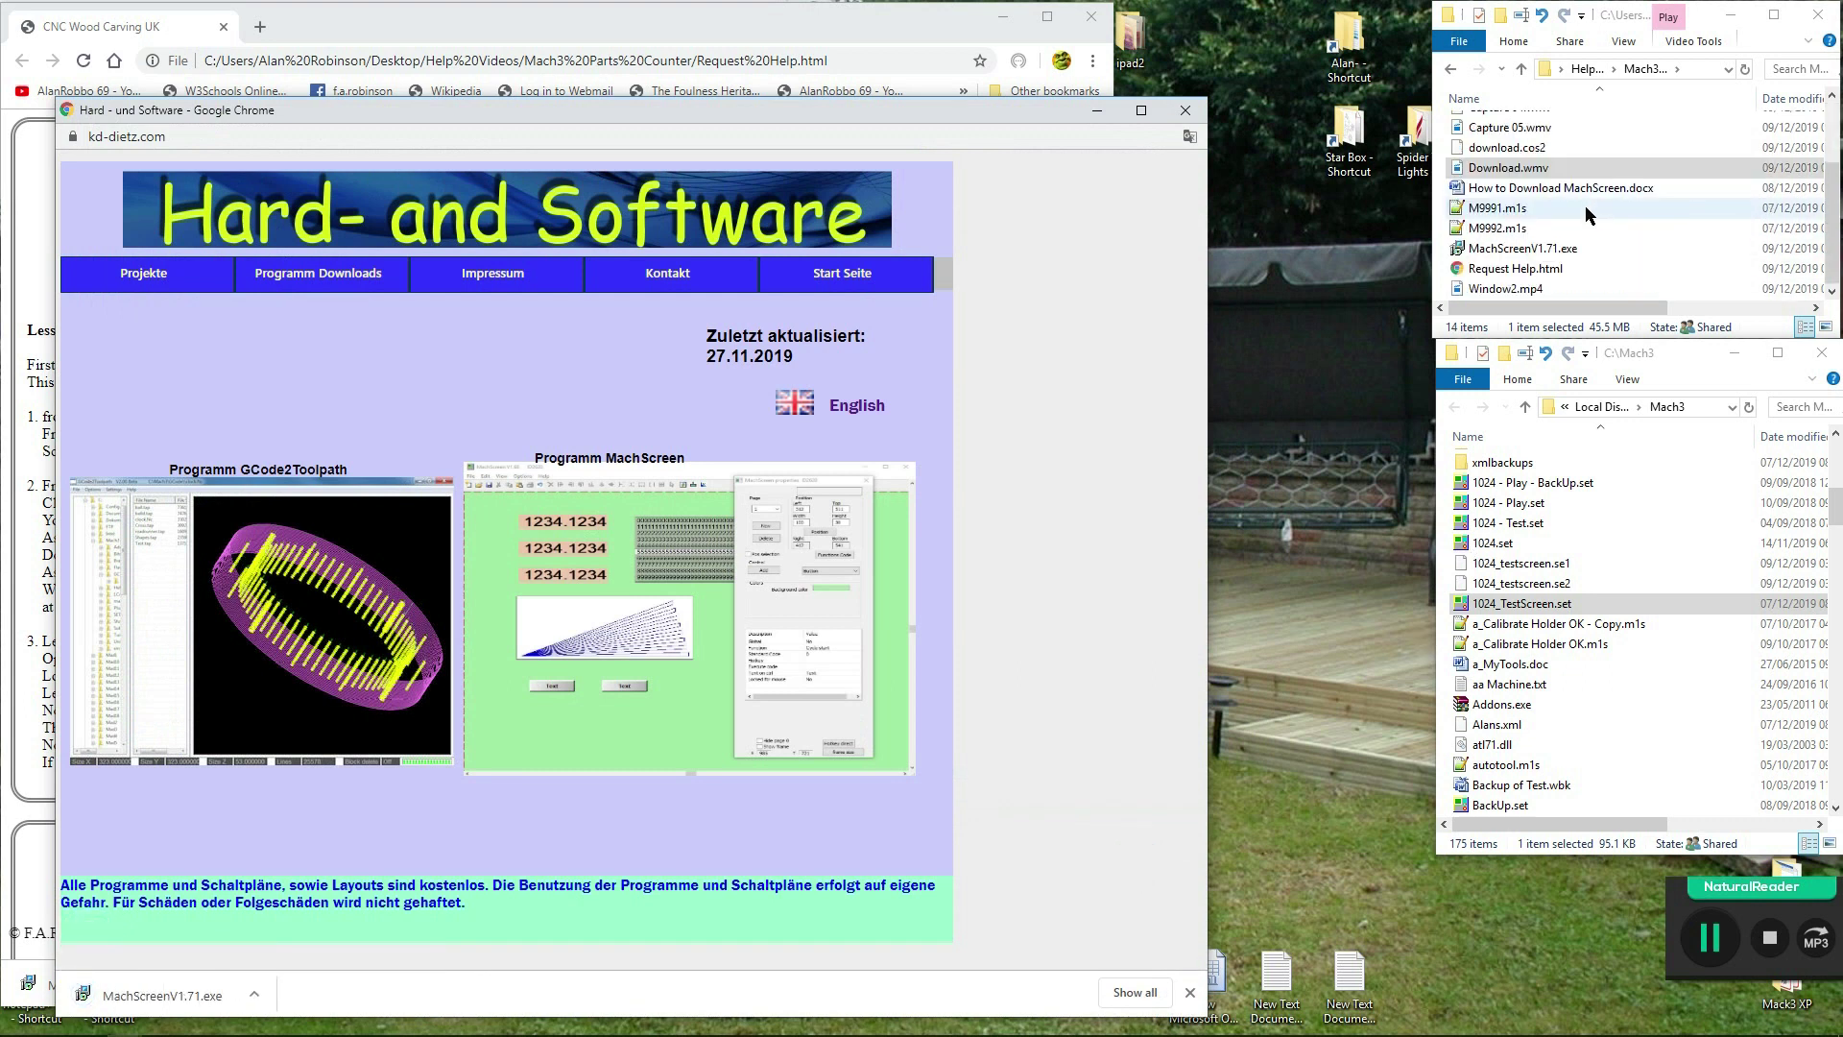
- Run the MachScreenV1.71.exe installer in English and accept the license agreement
{"action": "left_click", "coordinate": [1497, 252]}
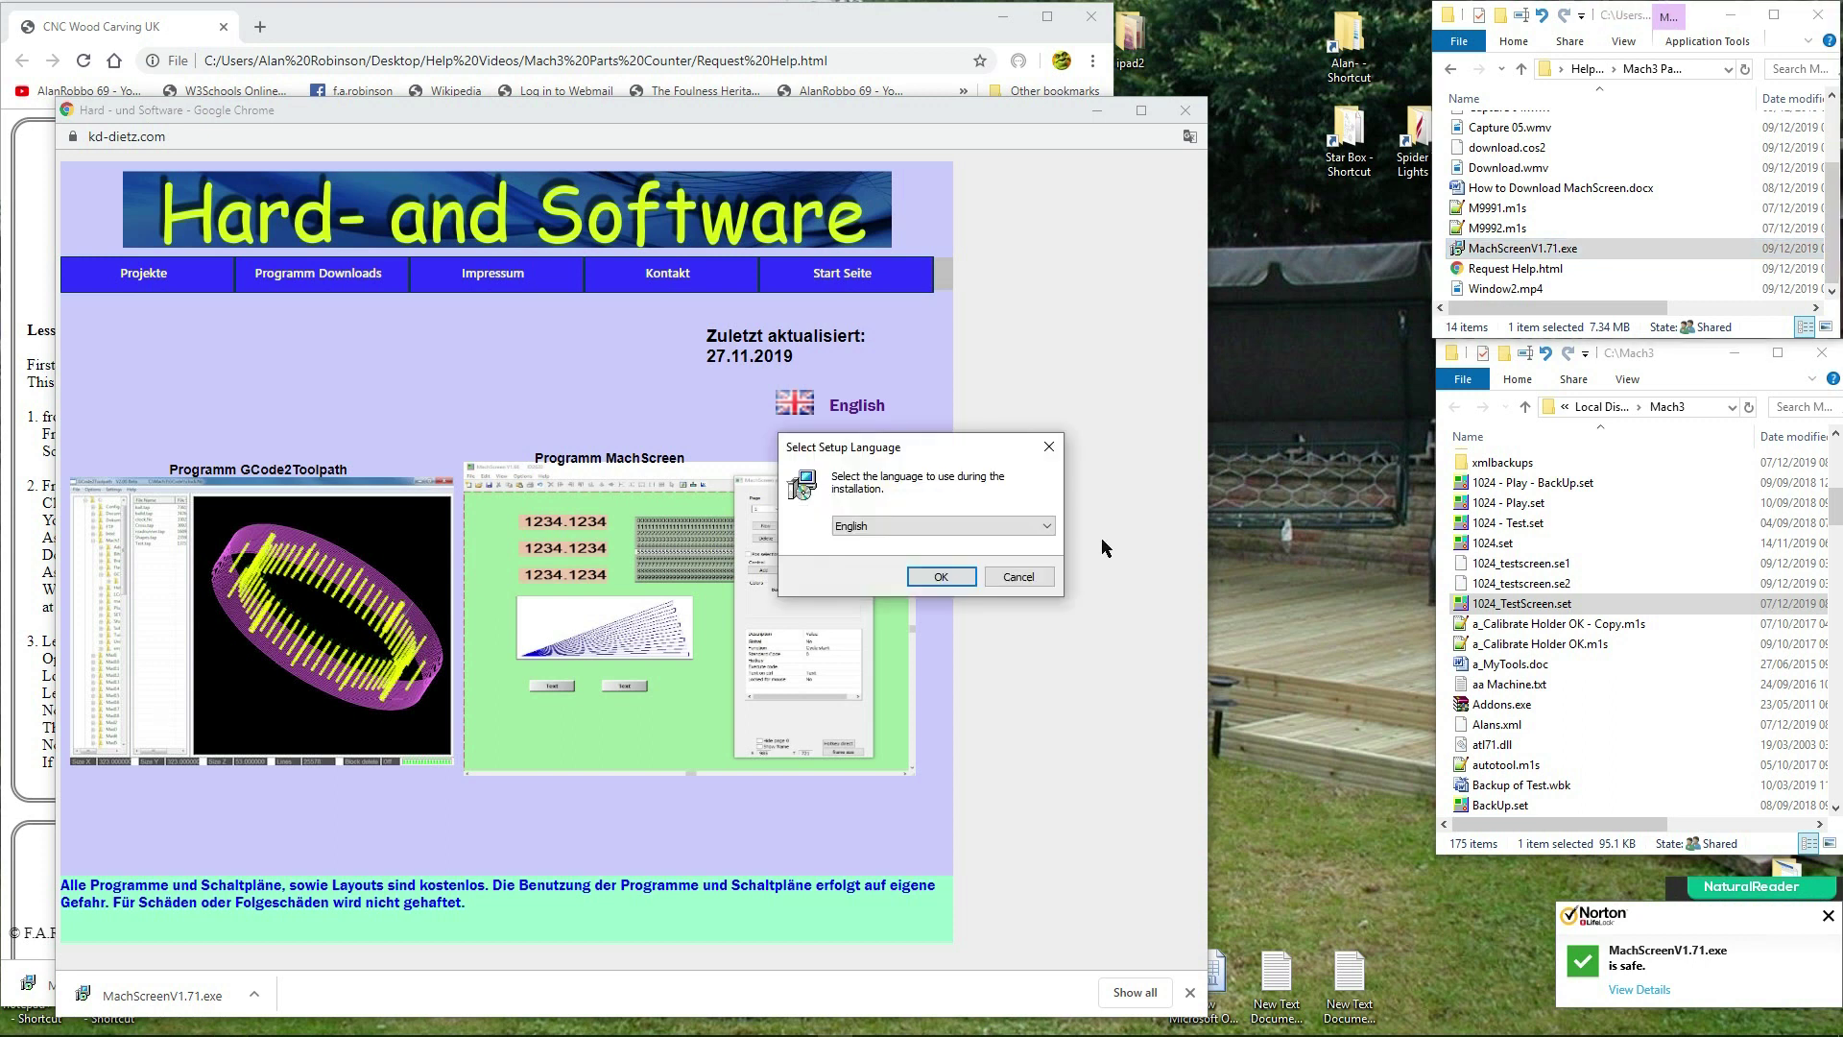
{"action": "left_click", "coordinate": [942, 577]}
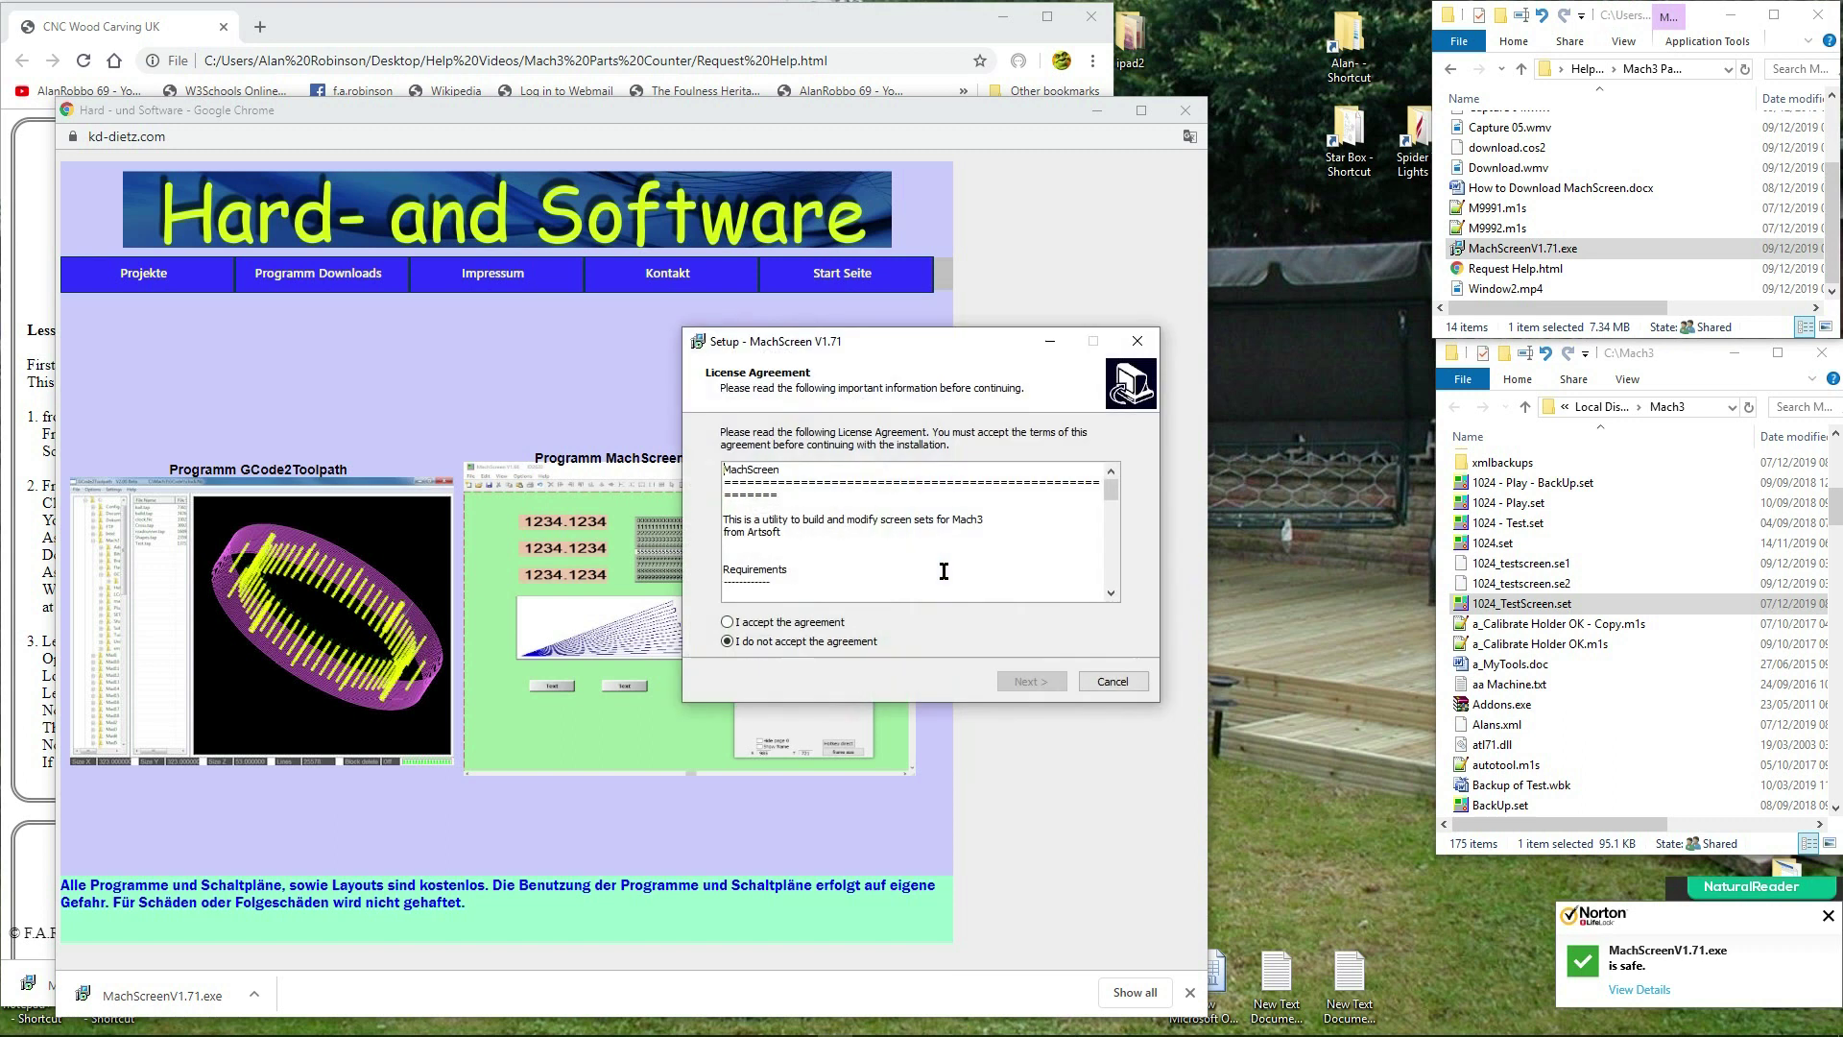
{"action": "scroll", "coordinate": [783, 536], "scroll_direction": "down", "scroll_amount": 5}
{"action": "scroll", "coordinate": [783, 536], "scroll_direction": "down", "scroll_amount": 2}
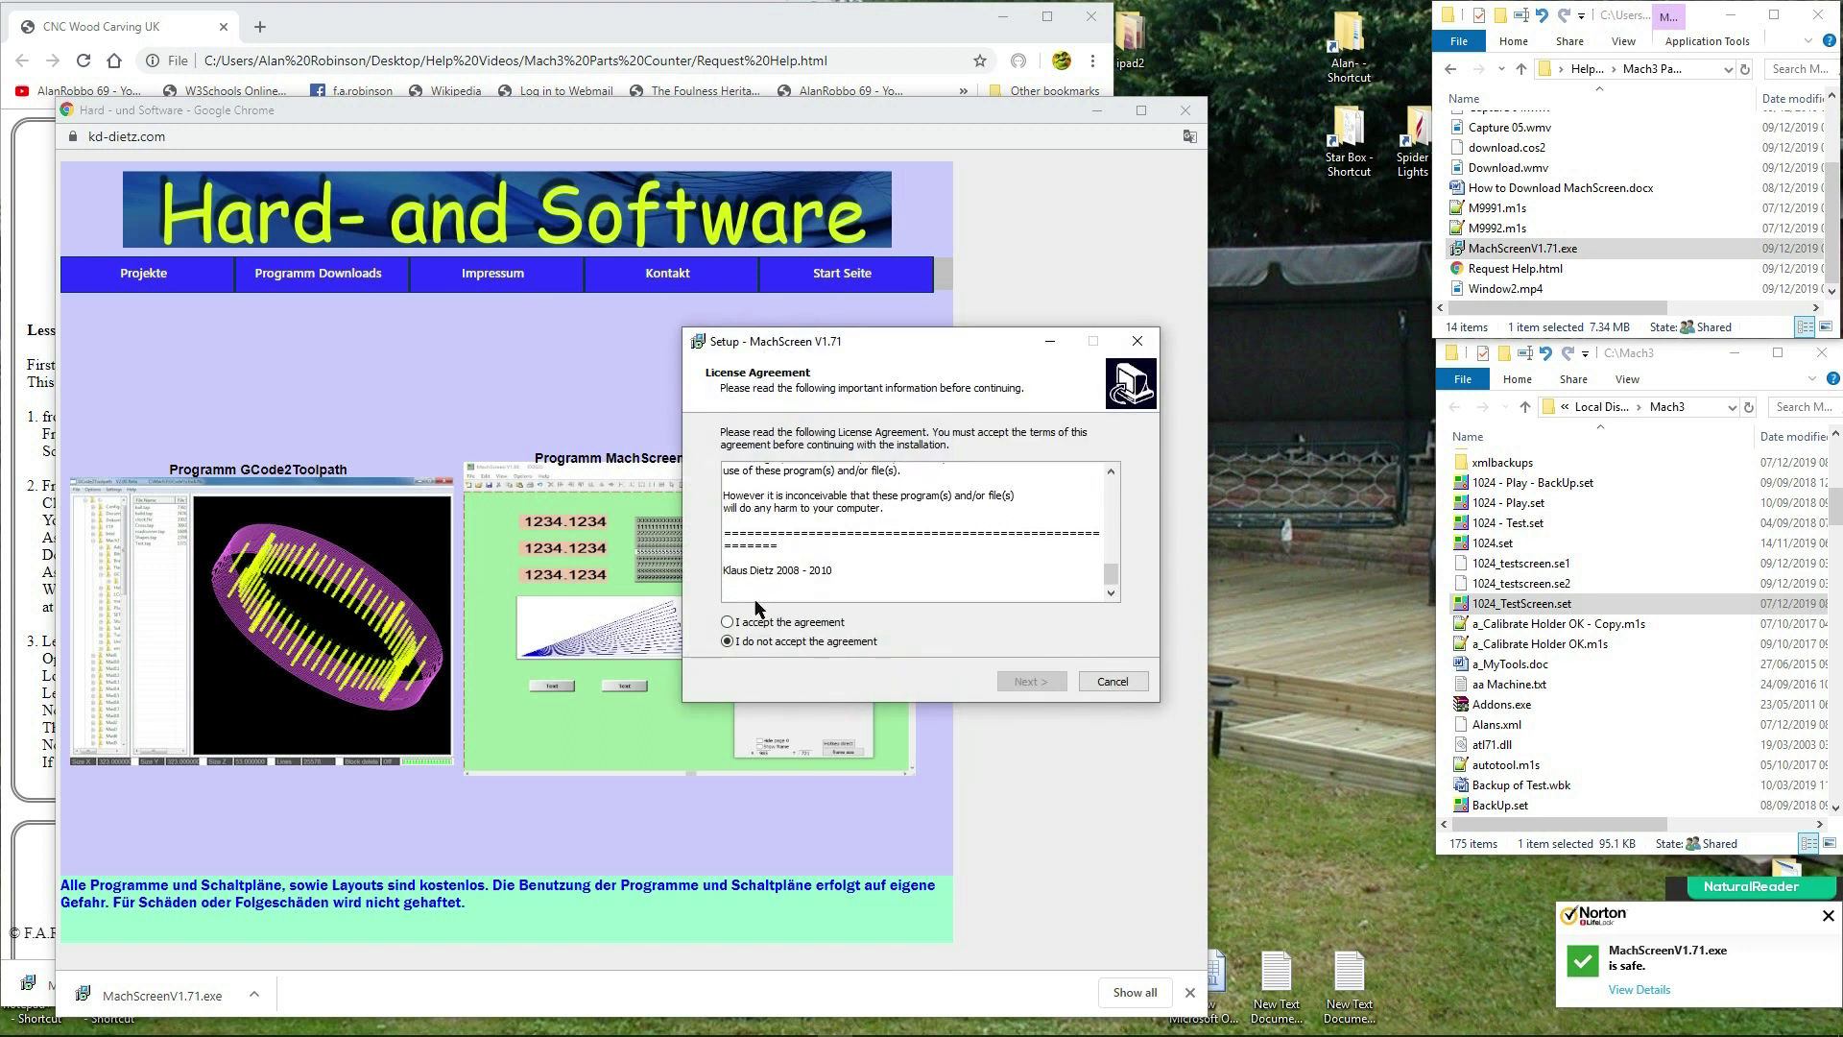
{"action": "left_click", "coordinate": [727, 622]}
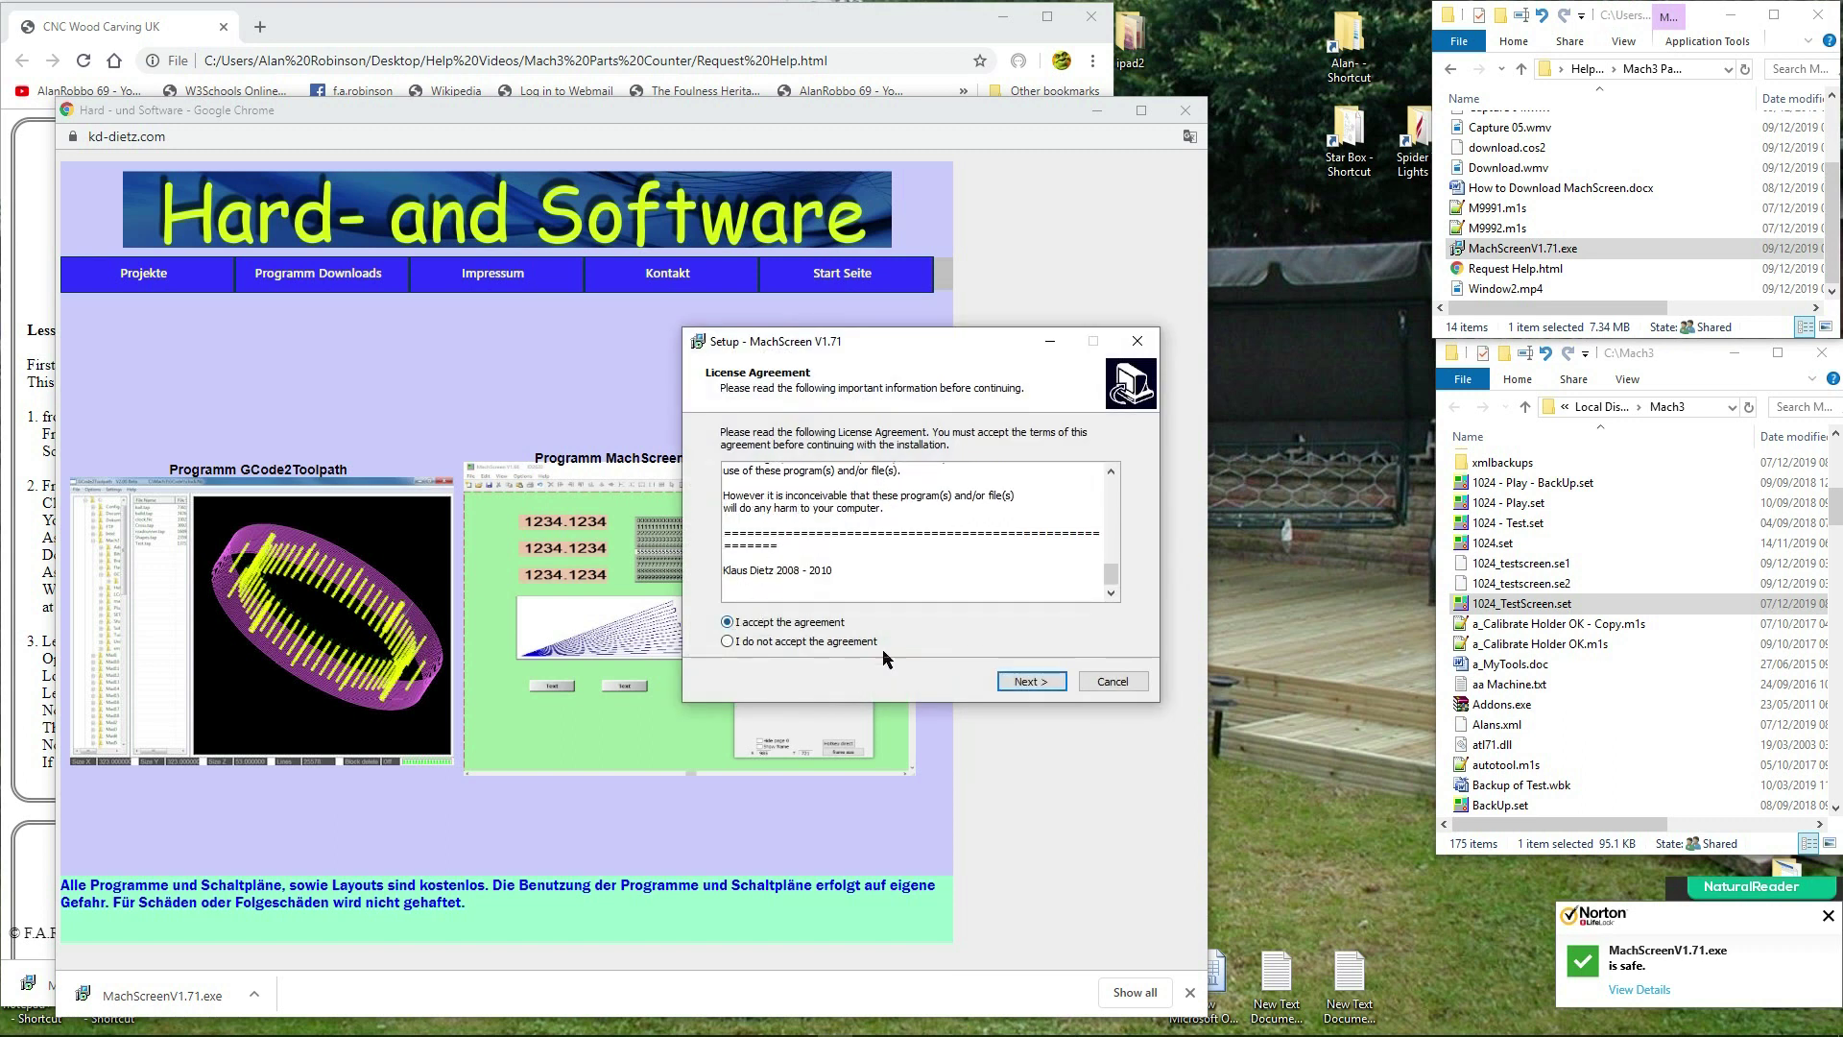
{"action": "left_click", "coordinate": [1020, 683]}
- Install into the existing MachScreen folder with both shortcuts, then finish and launch MachScreen
{"action": "left_click", "coordinate": [1025, 682]}
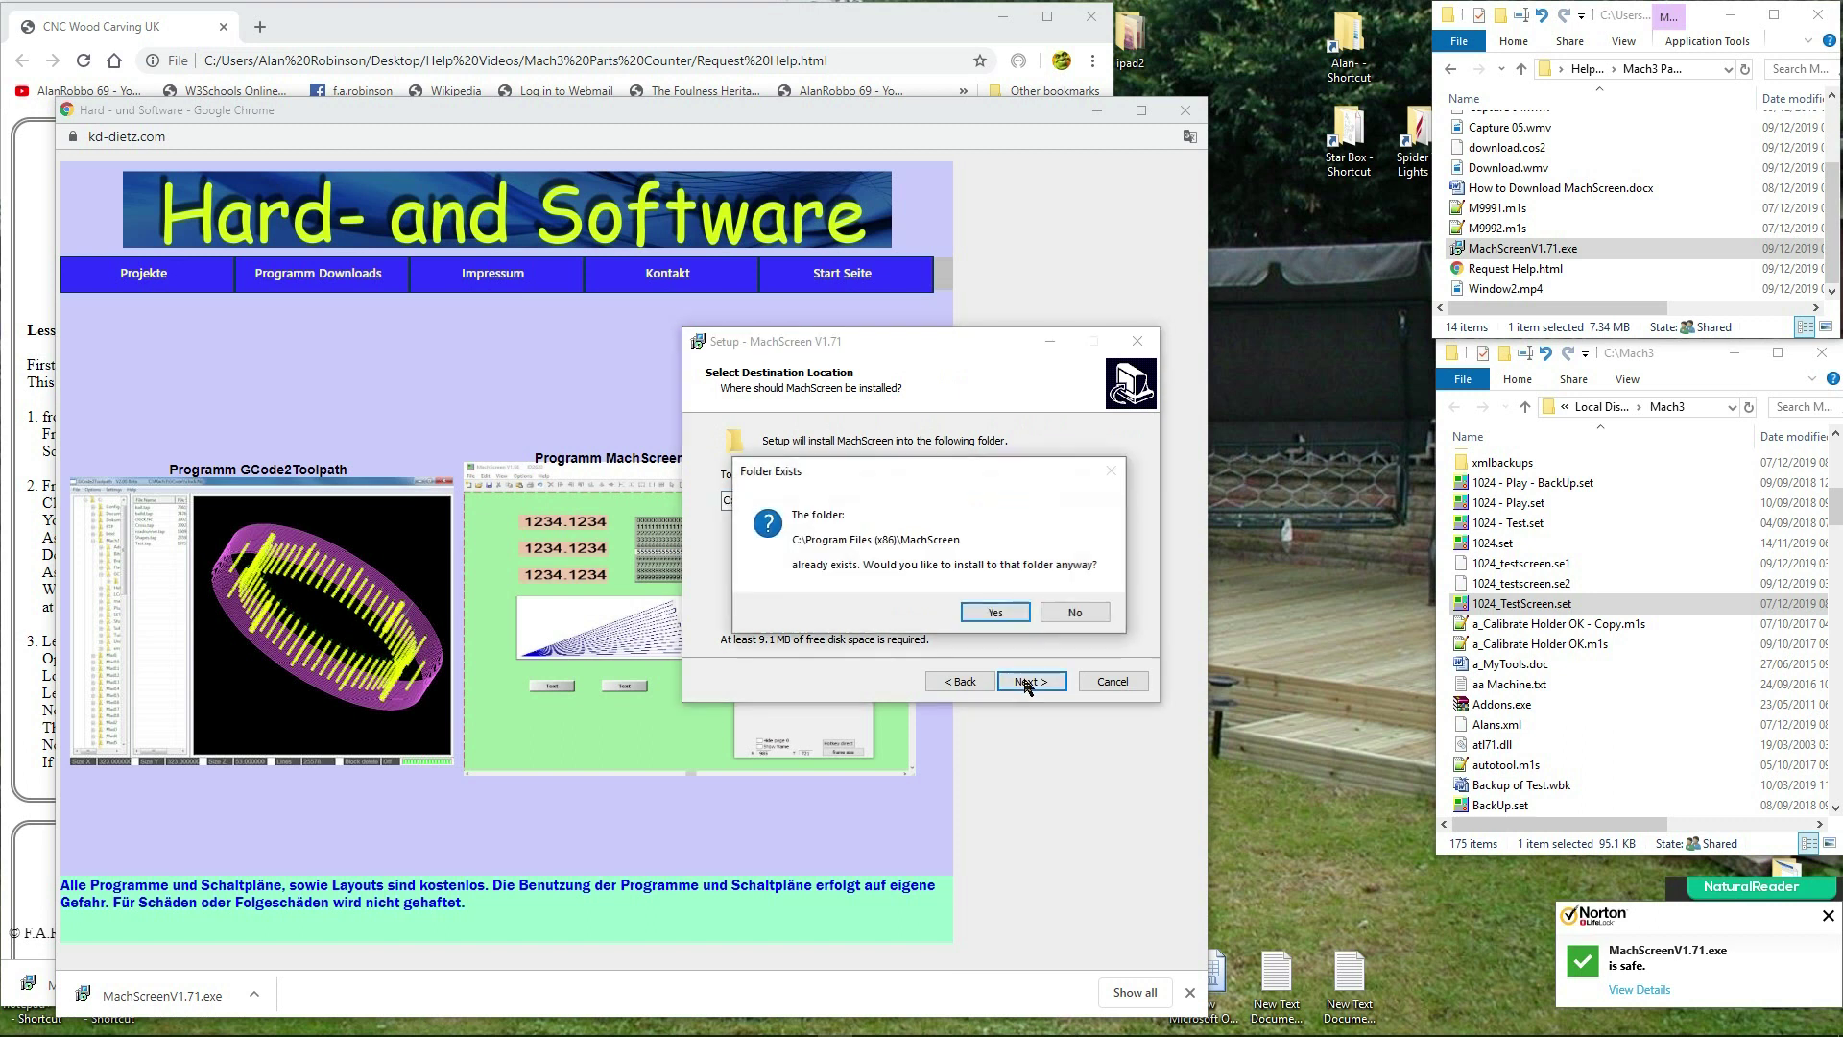
{"action": "left_click", "coordinate": [996, 615]}
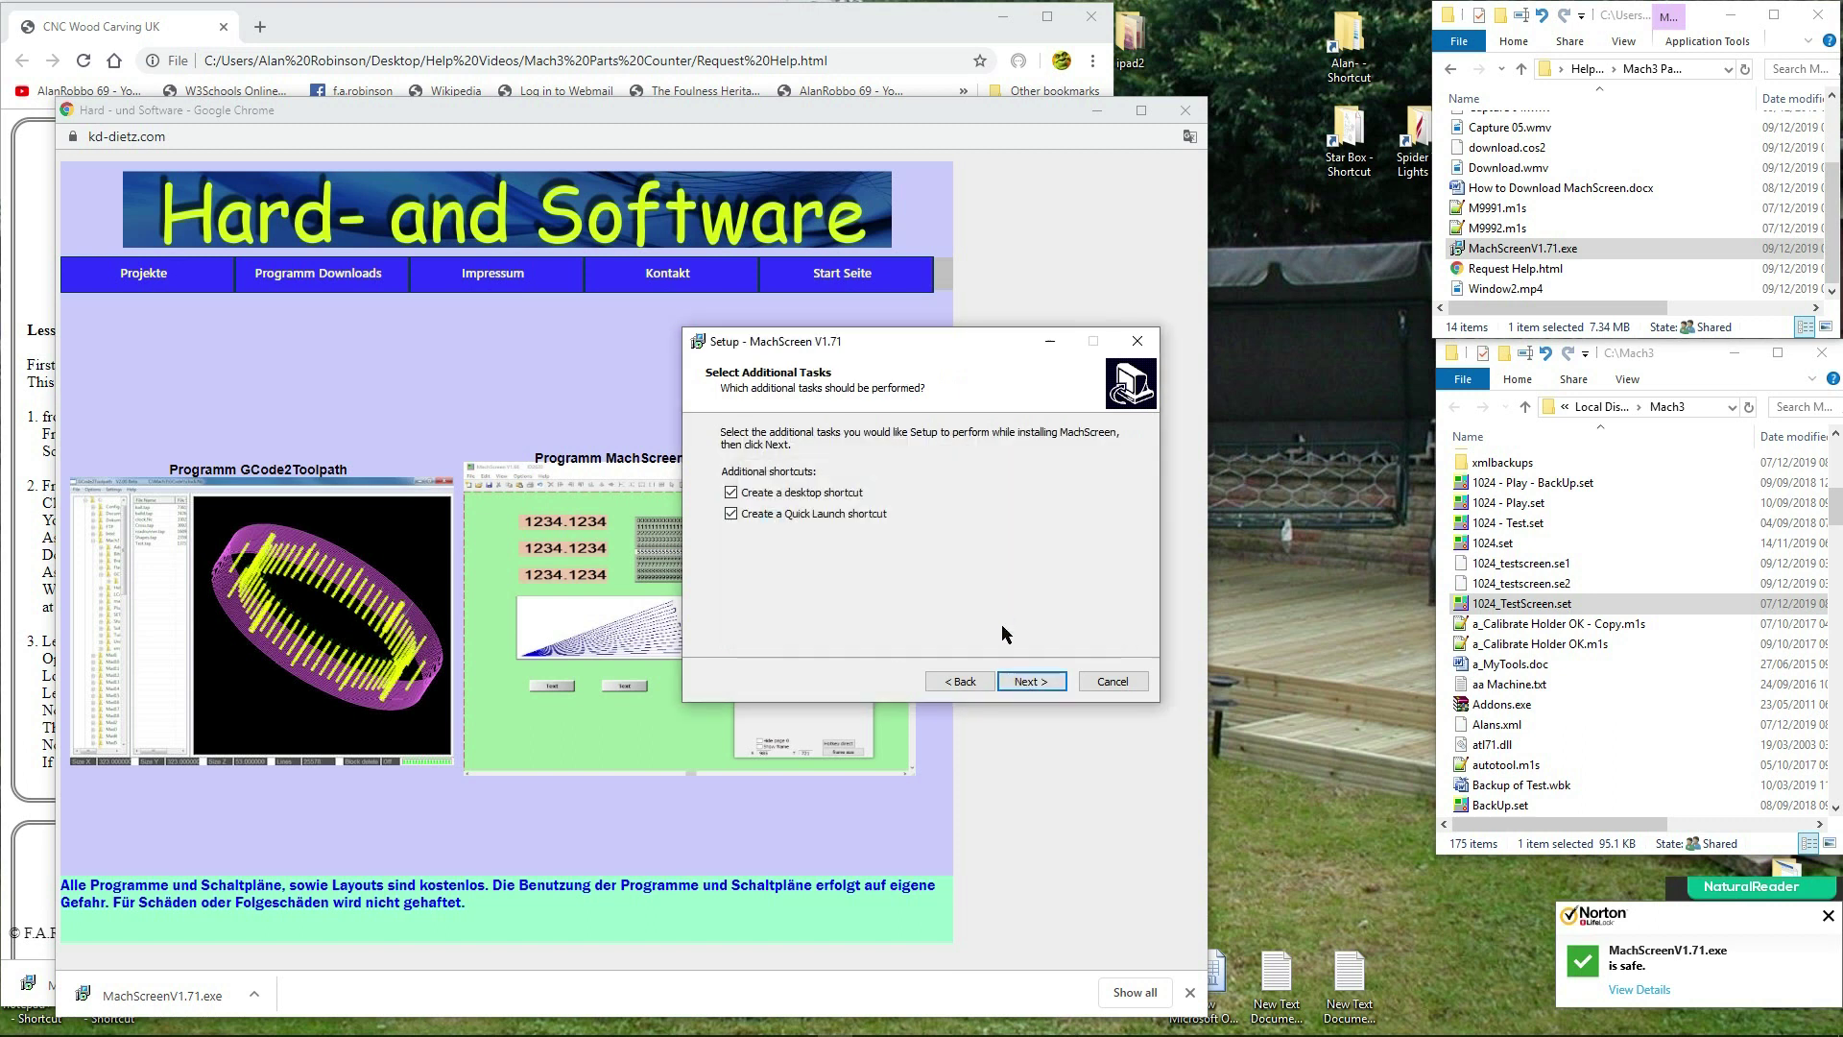
{"action": "left_click", "coordinate": [1030, 683]}
{"action": "left_click", "coordinate": [1028, 684]}
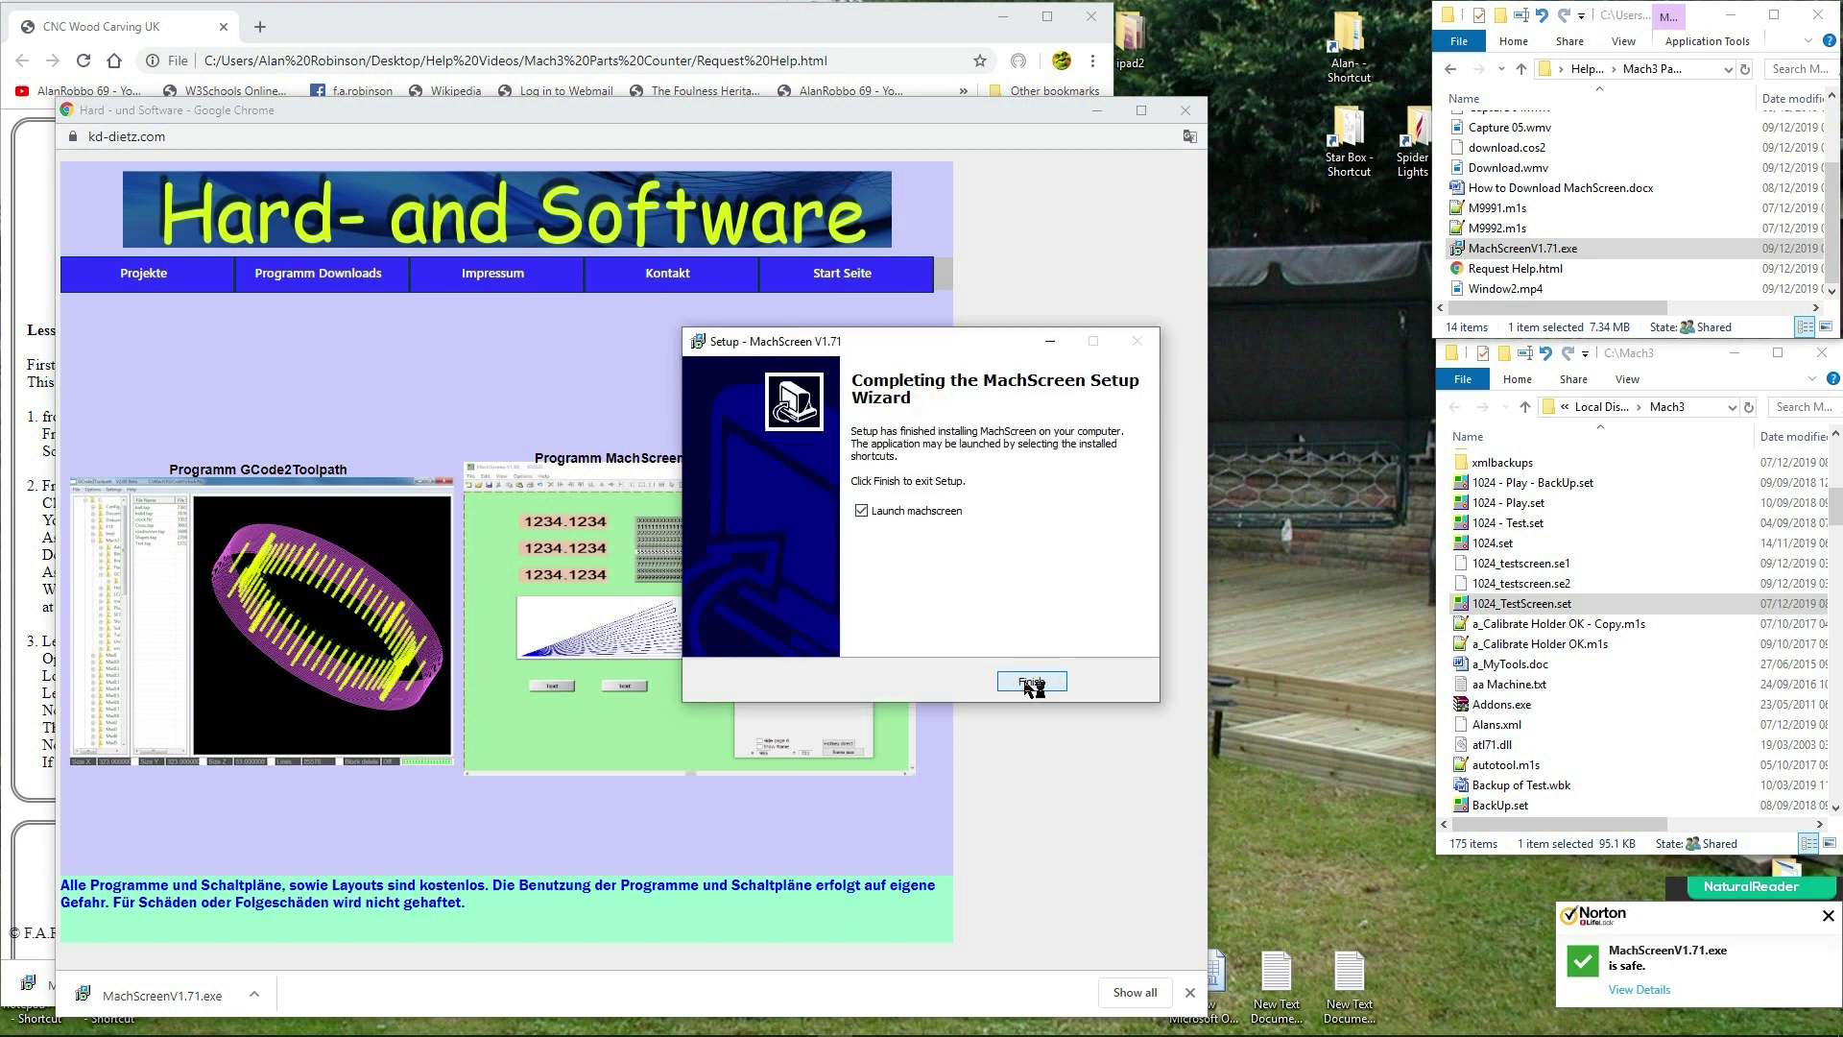
{"action": "left_click", "coordinate": [1028, 683]}
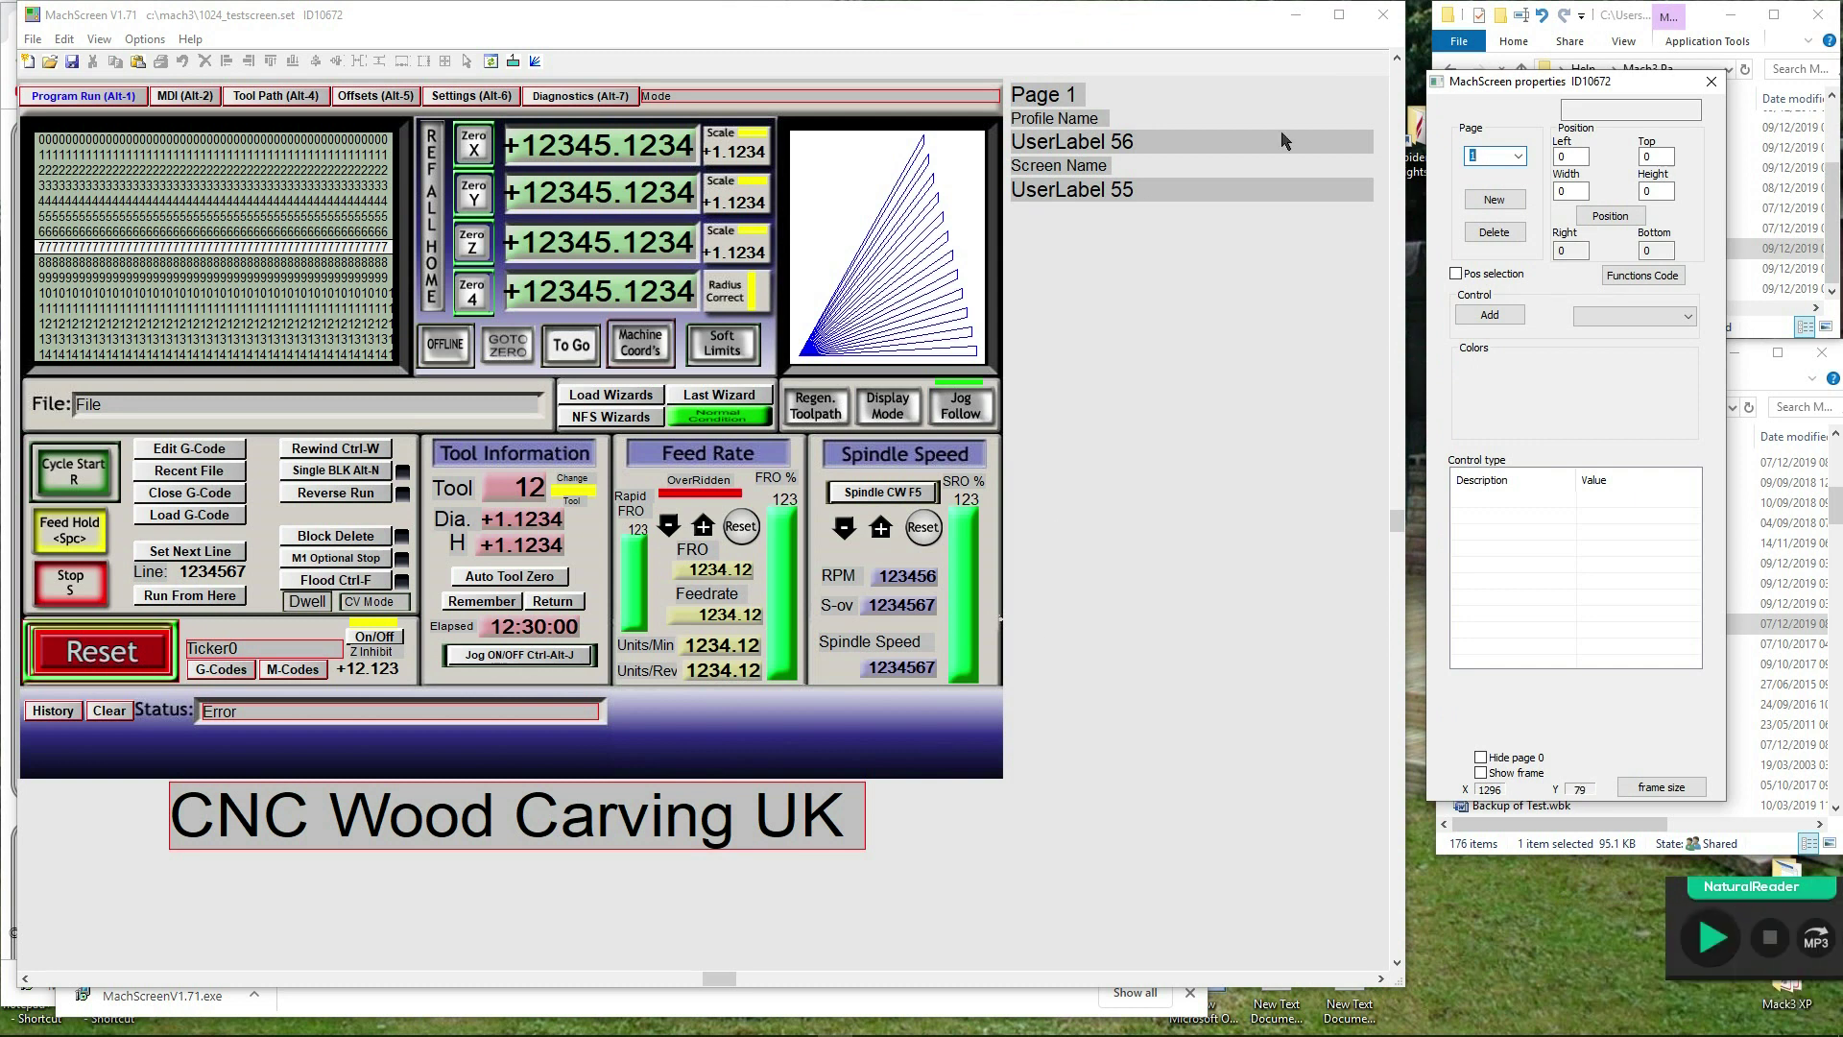
- Close MachScreen without changes and close the kd-dietz.com Chrome window
{"action": "left_click", "coordinate": [1383, 15]}
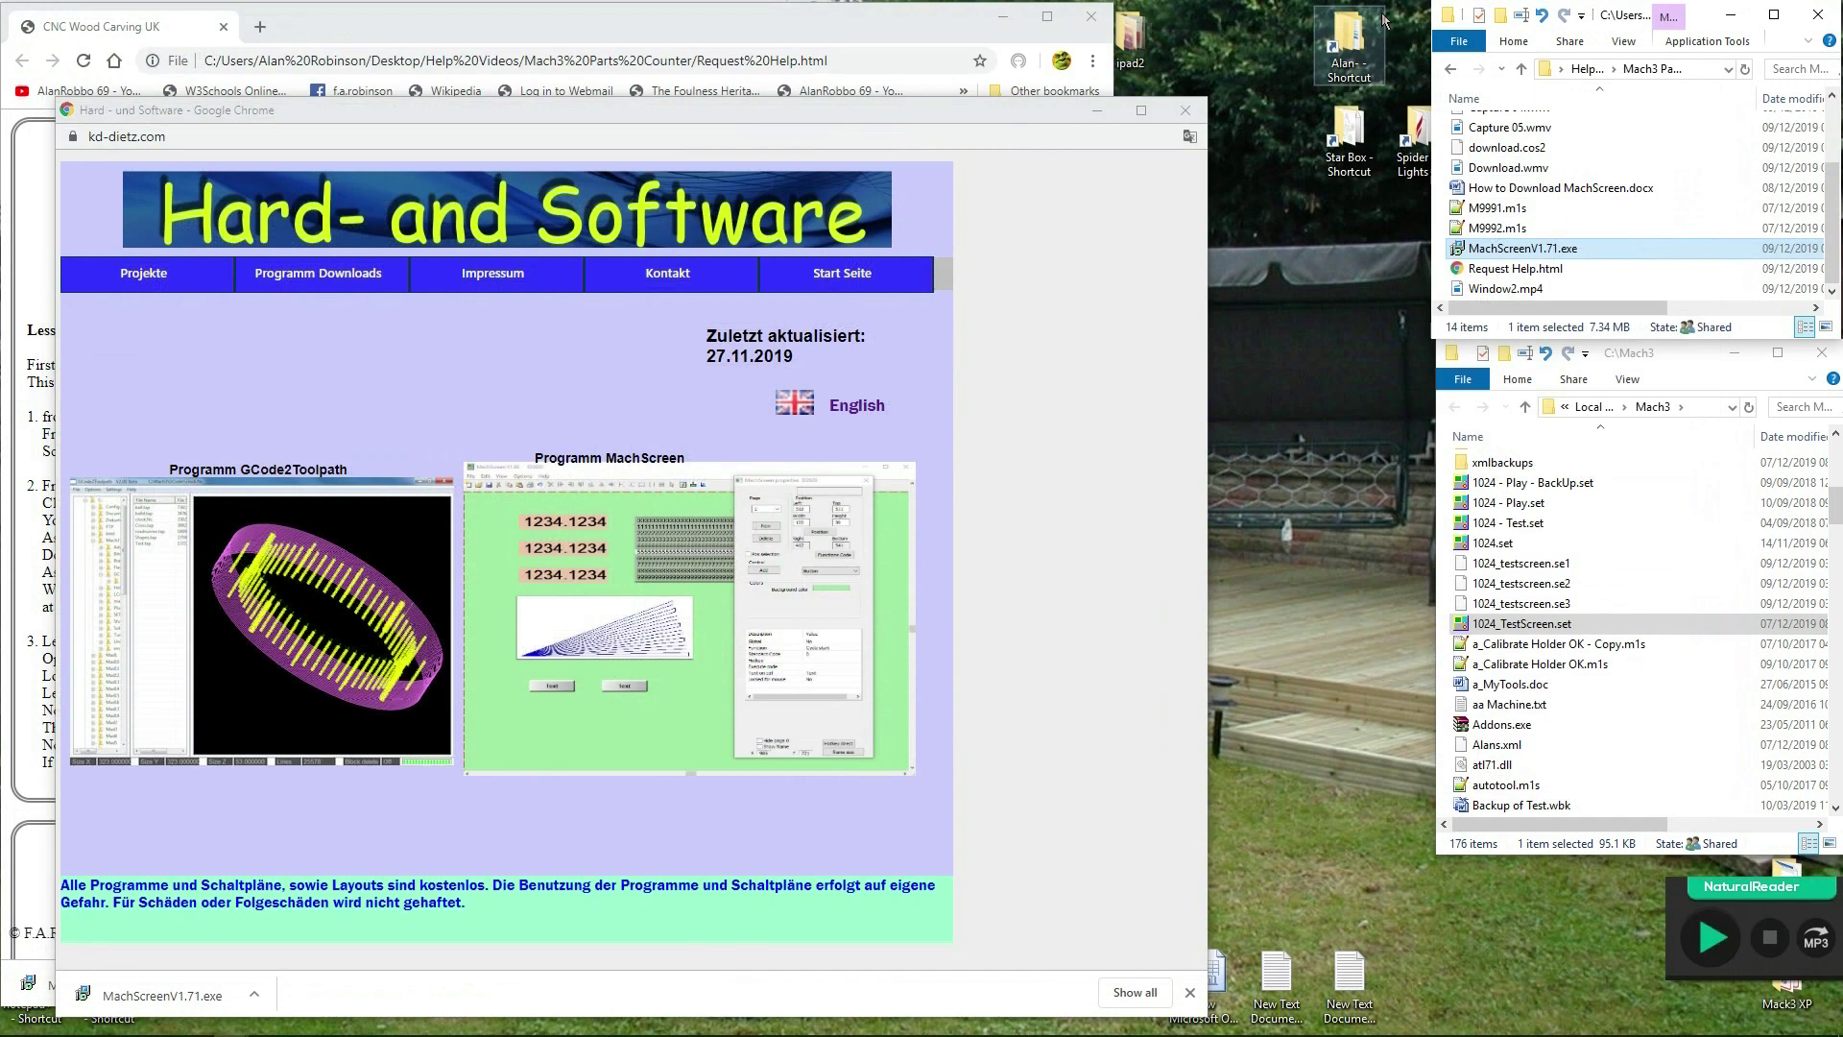
{"action": "left_click", "coordinate": [1187, 113]}
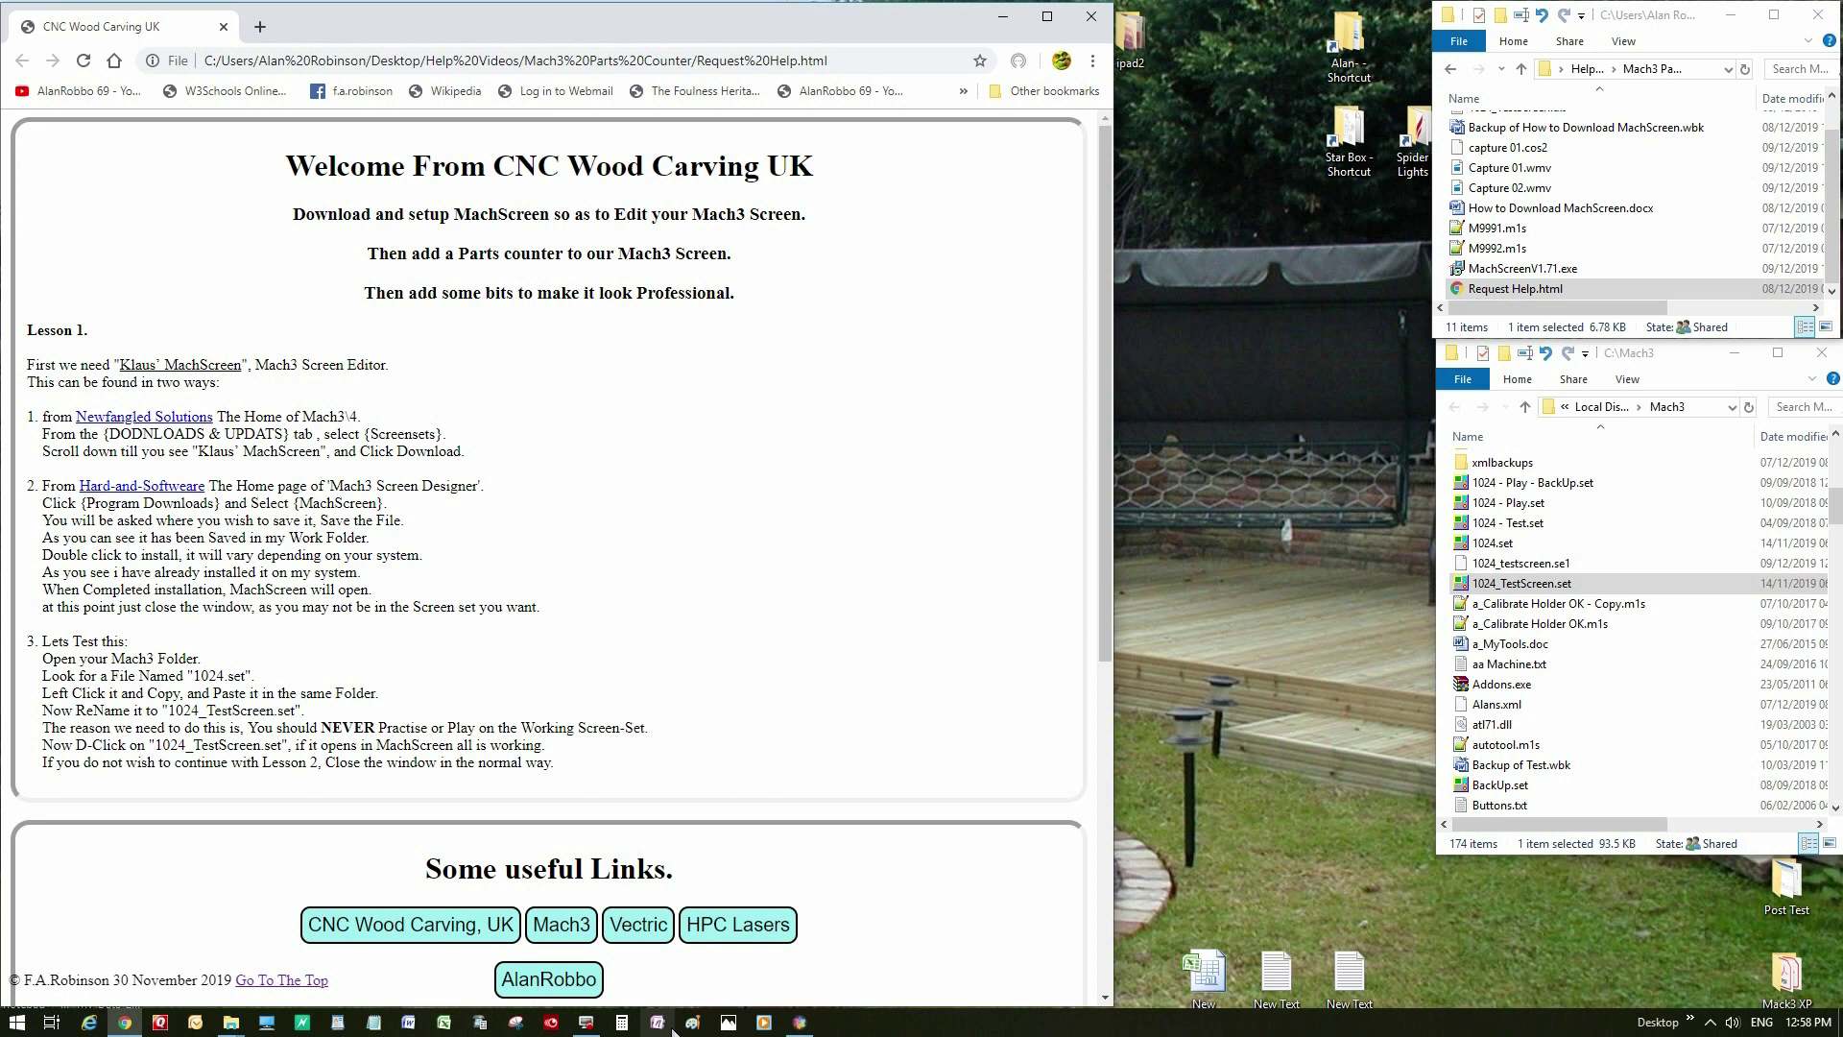
- In the C:\Mach3 folder, copy 1024.set and paste a duplicate alongside it
{"action": "left_click", "coordinate": [673, 1026]}
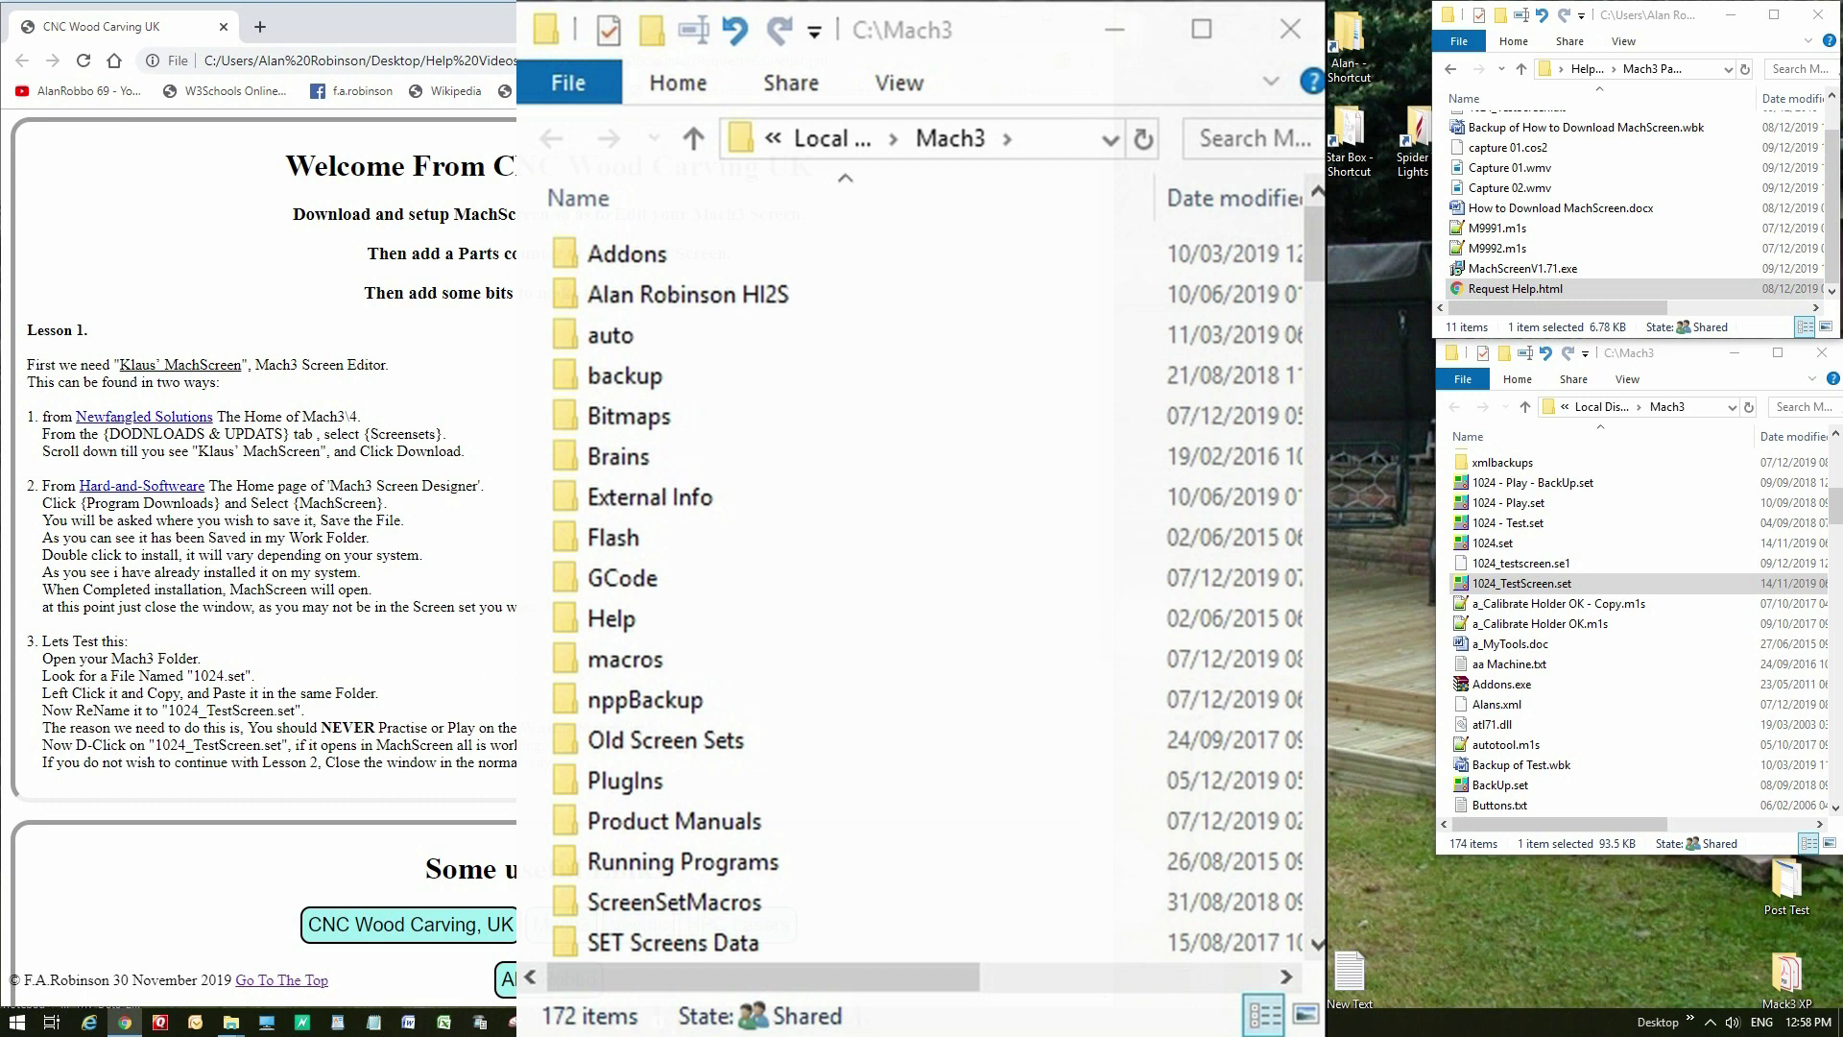
{"action": "left_click", "coordinate": [1044, 130]}
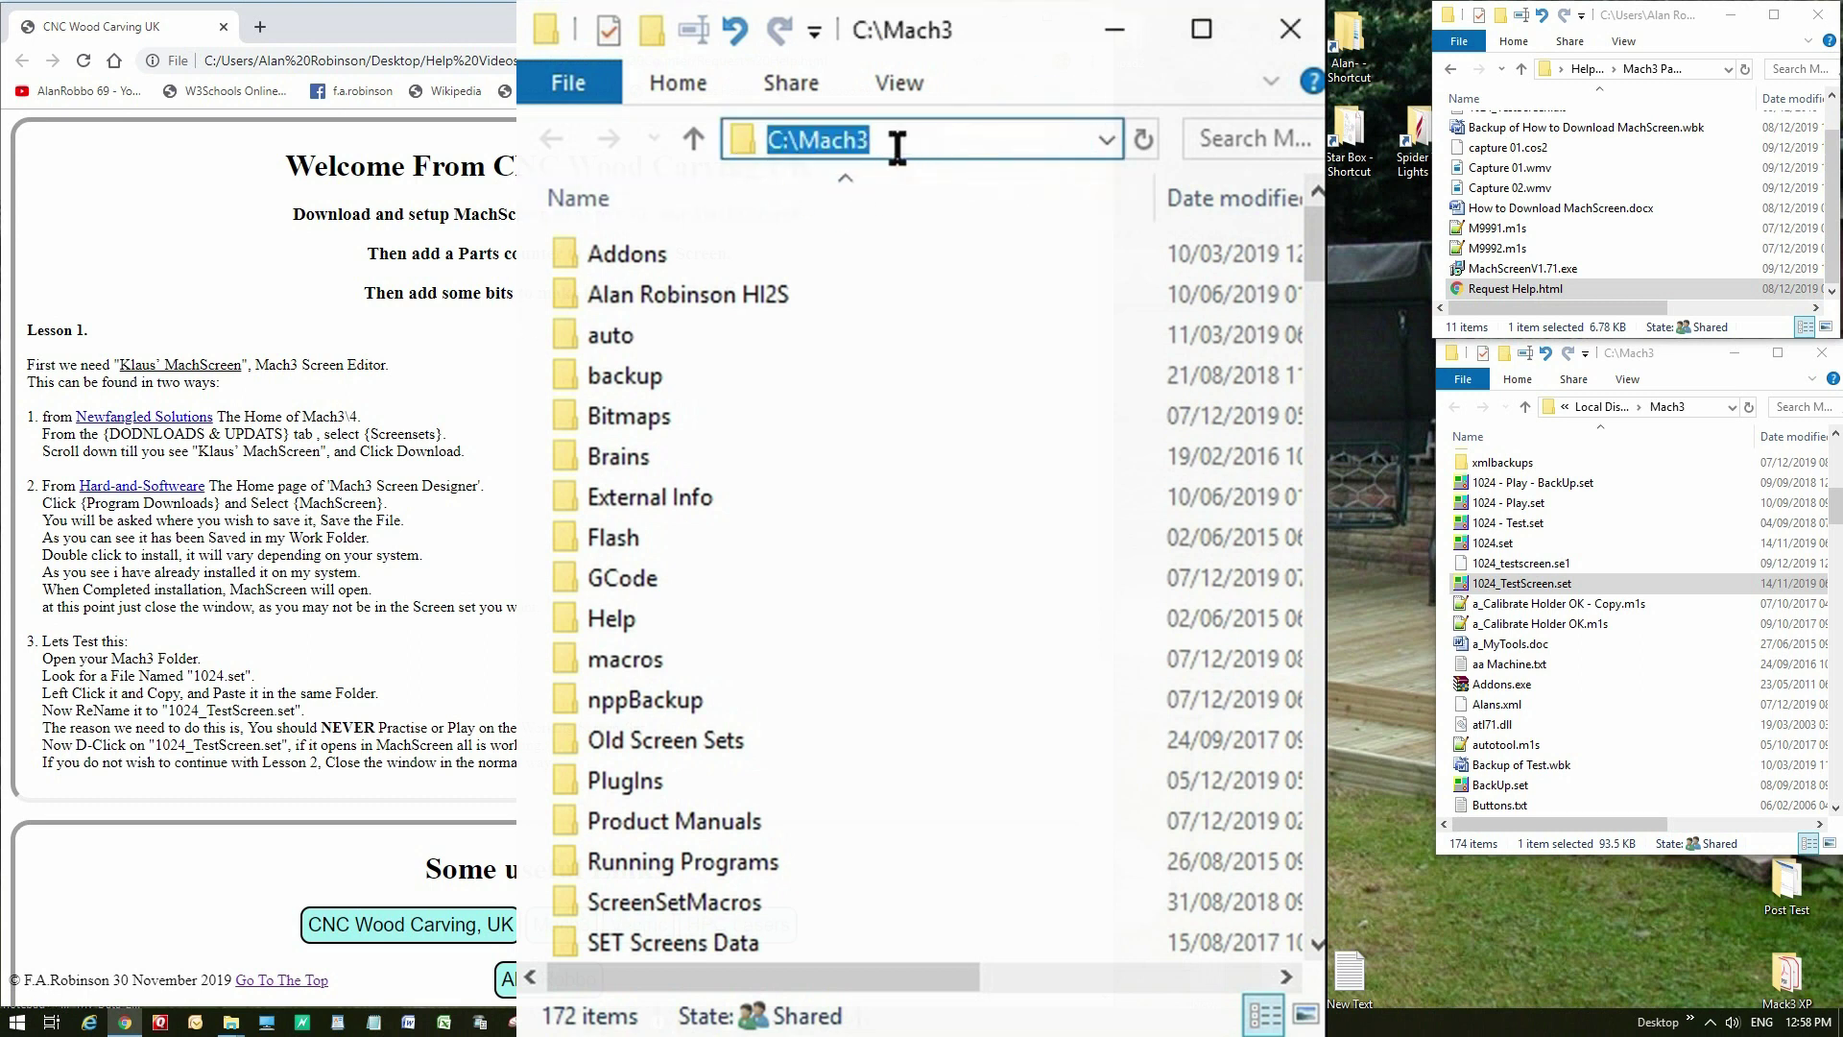
{"action": "left_click", "coordinate": [971, 136]}
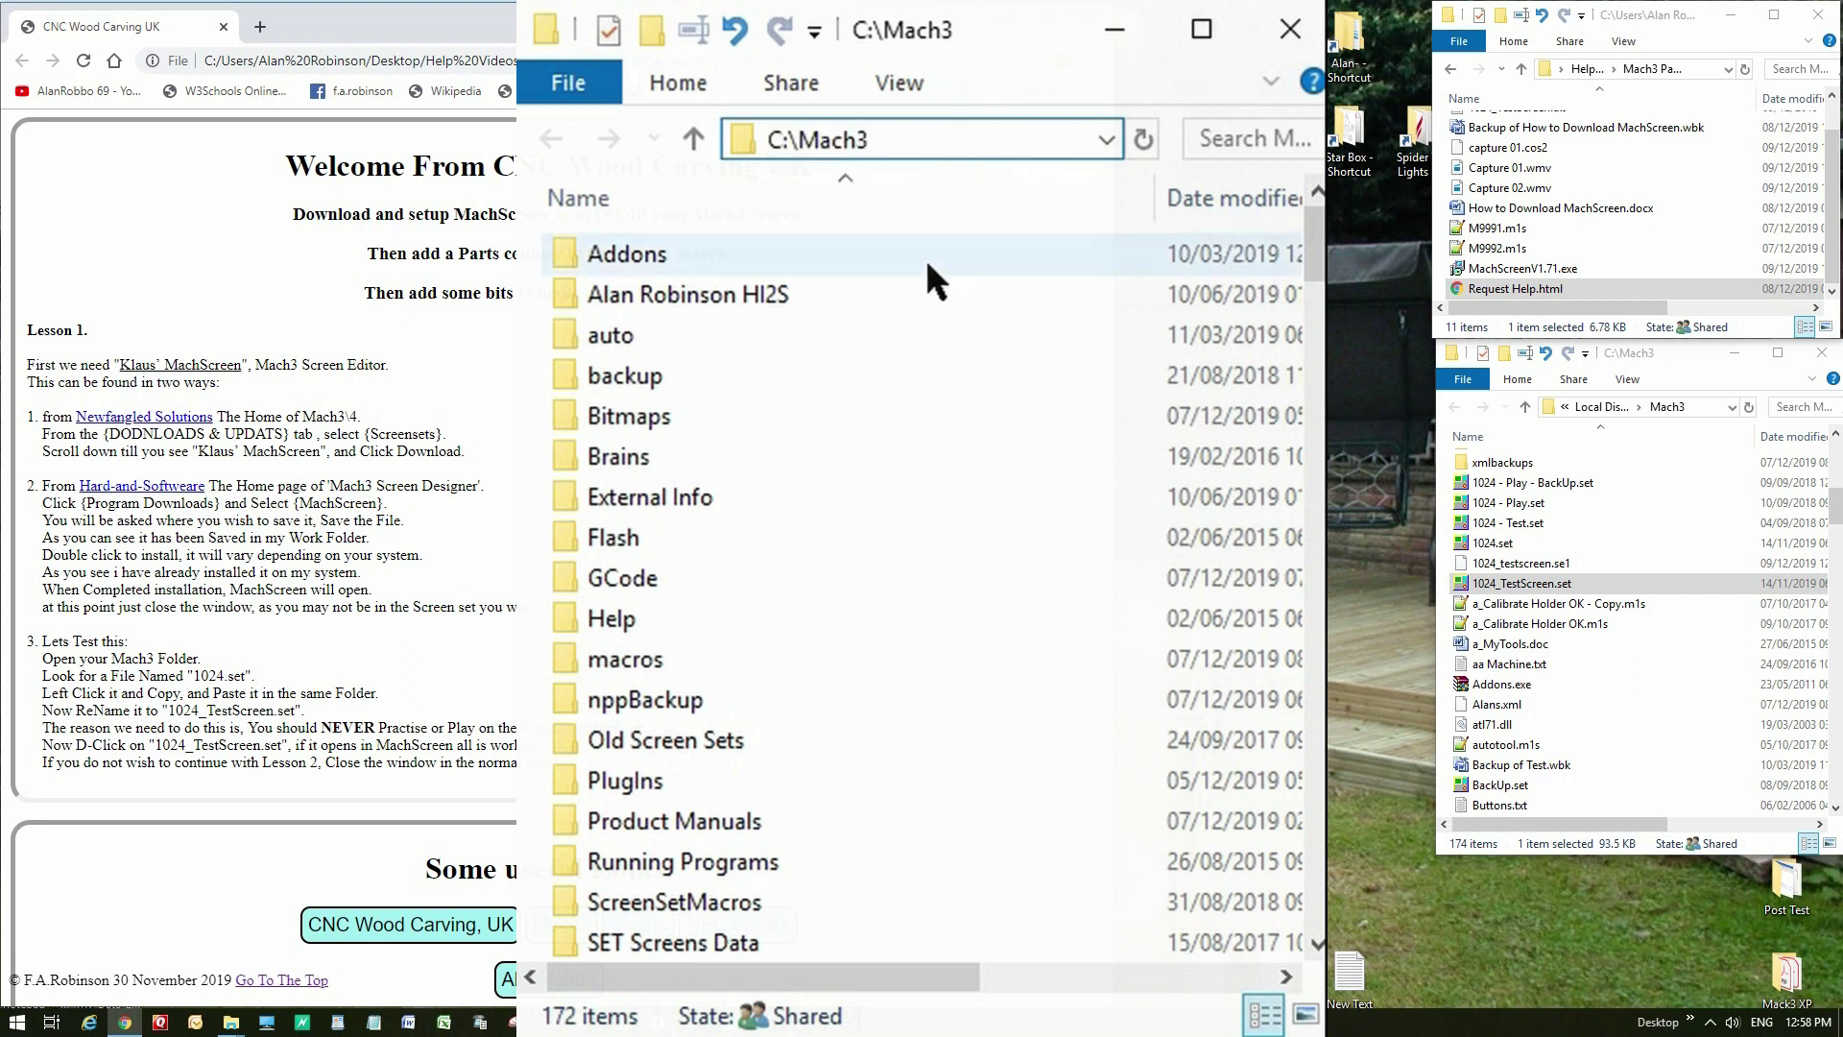
{"action": "scroll", "coordinate": [606, 256], "scroll_direction": "down", "scroll_amount": 8}
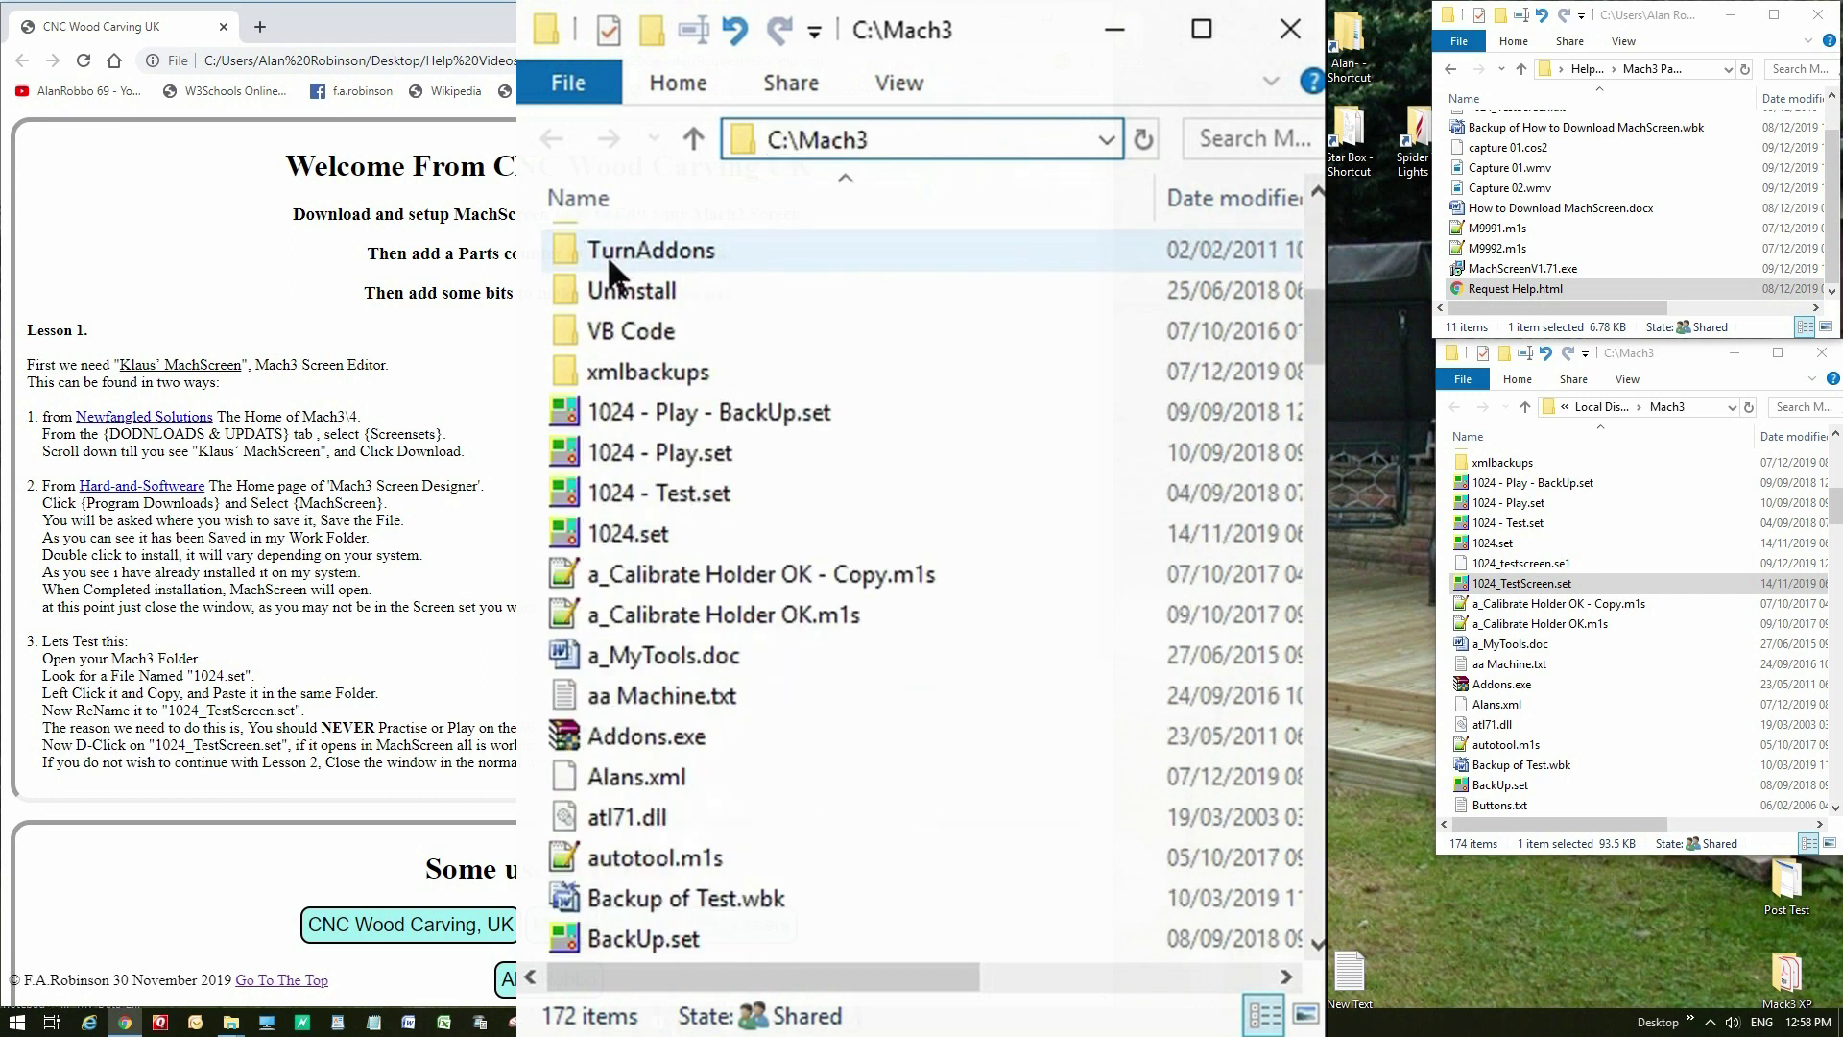
{"action": "left_click", "coordinate": [606, 411]}
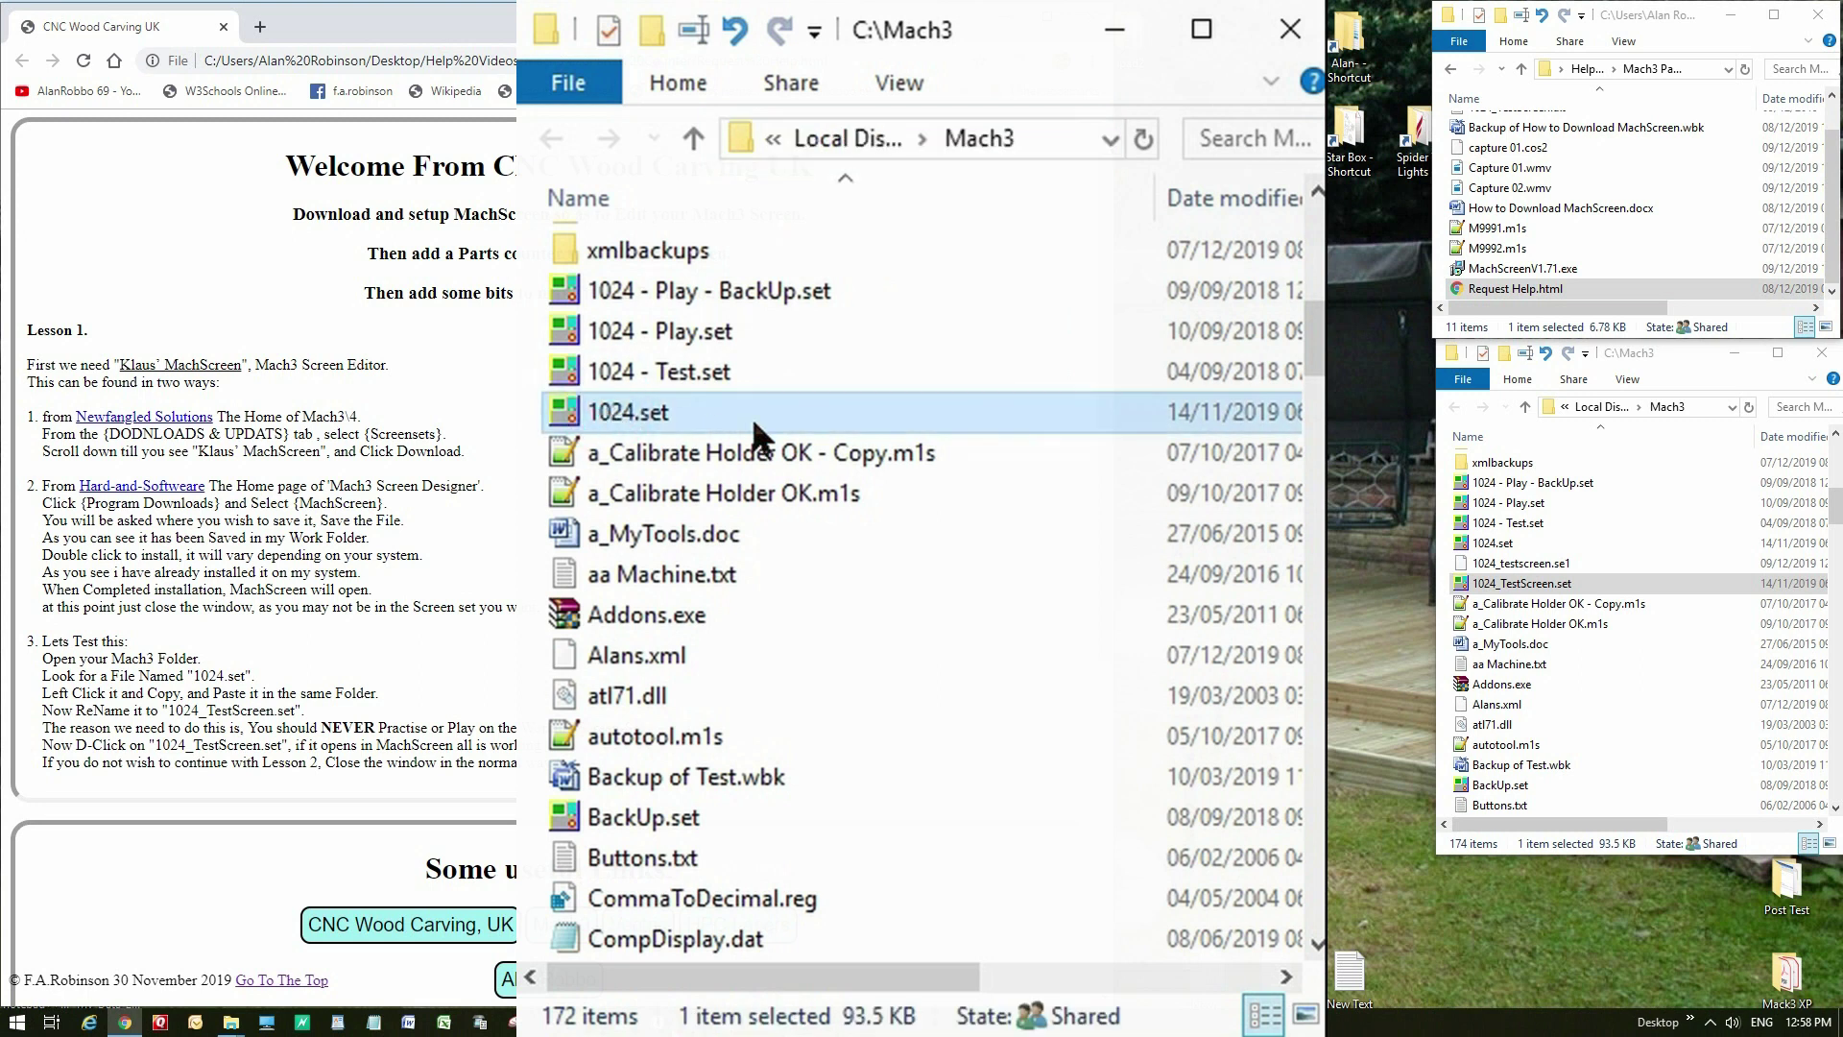
{"action": "right_click", "coordinate": [670, 409]}
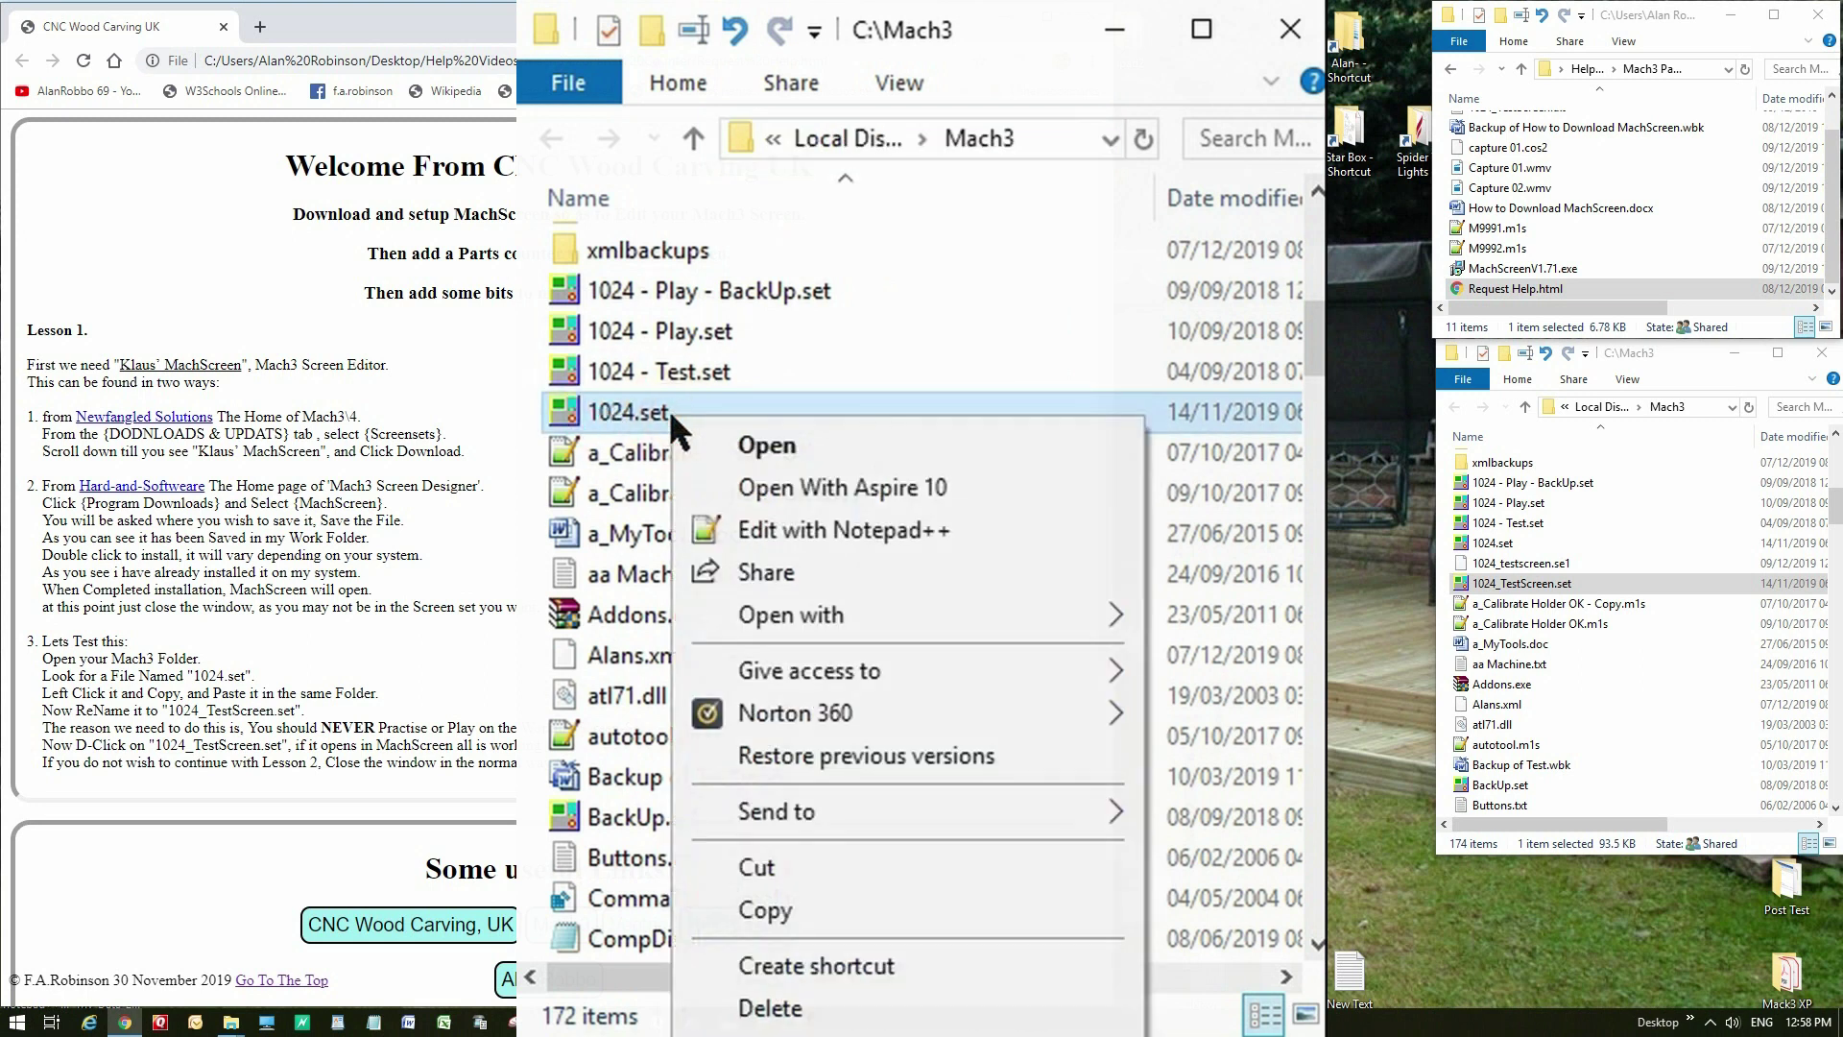
{"action": "left_click", "coordinate": [758, 910]}
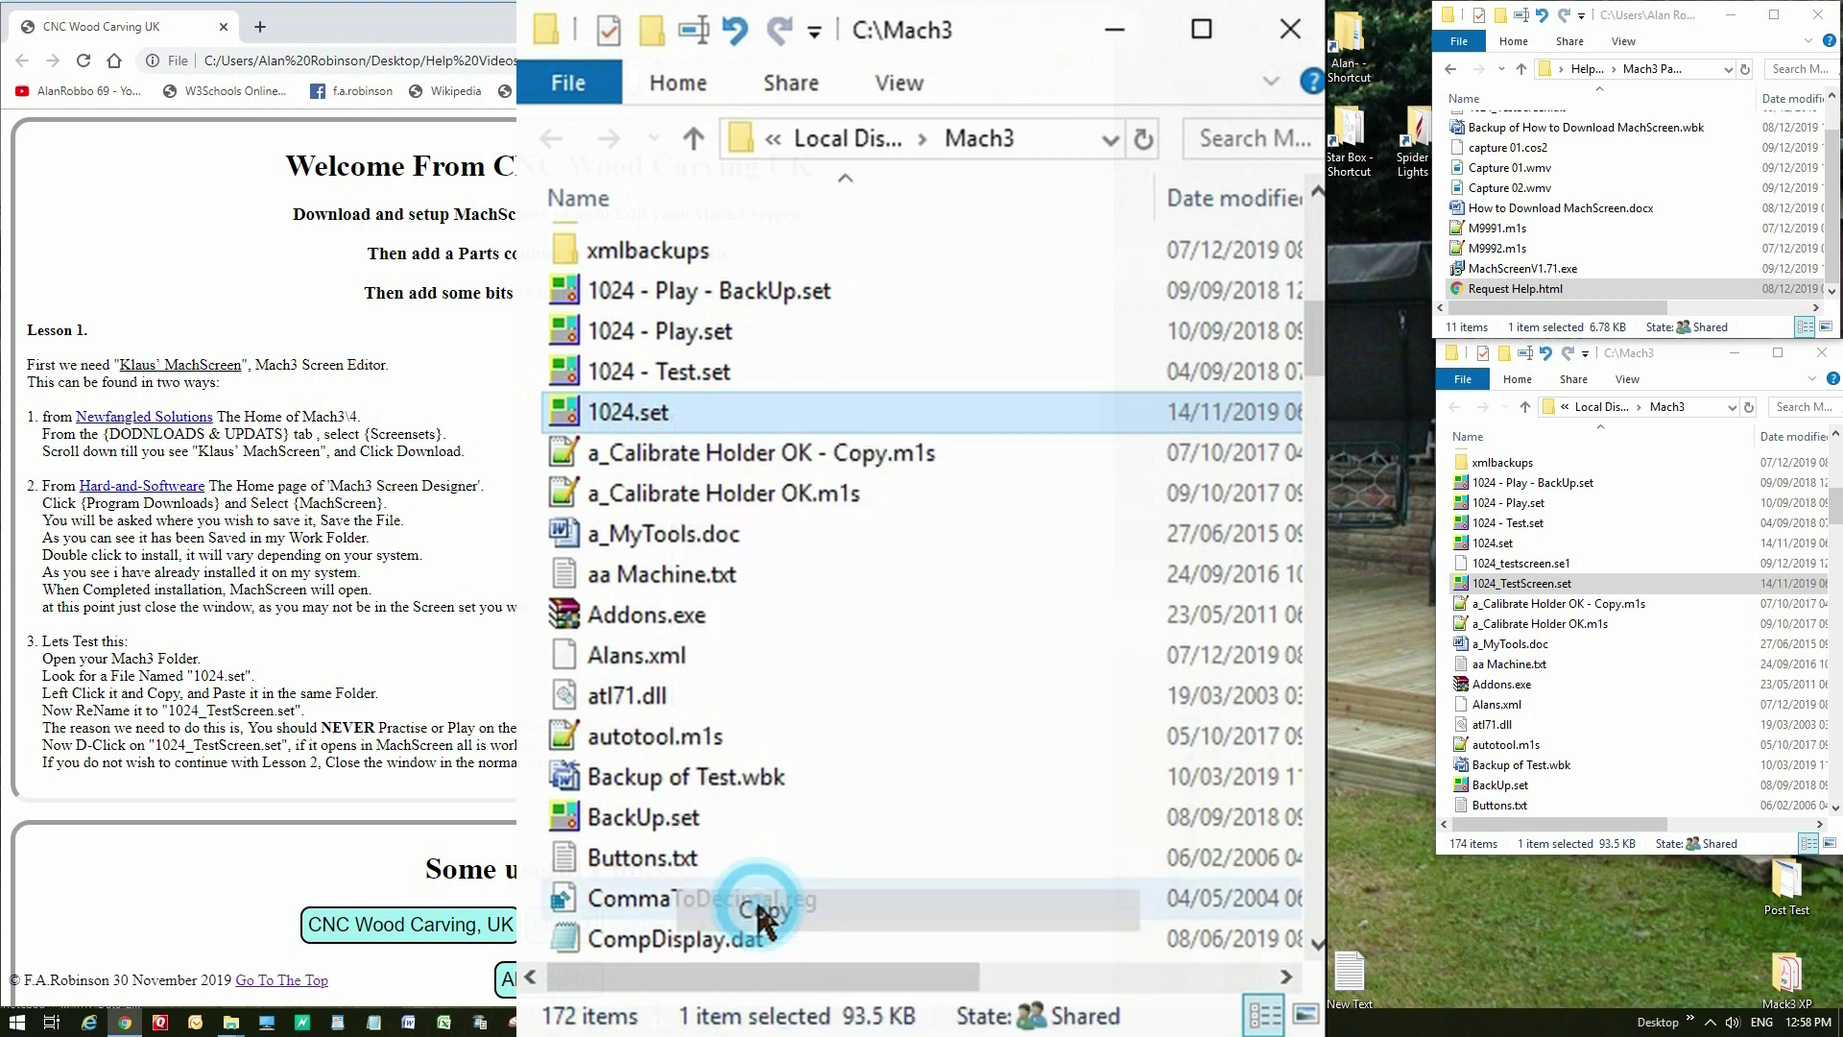
{"action": "left_click", "coordinate": [774, 445]}
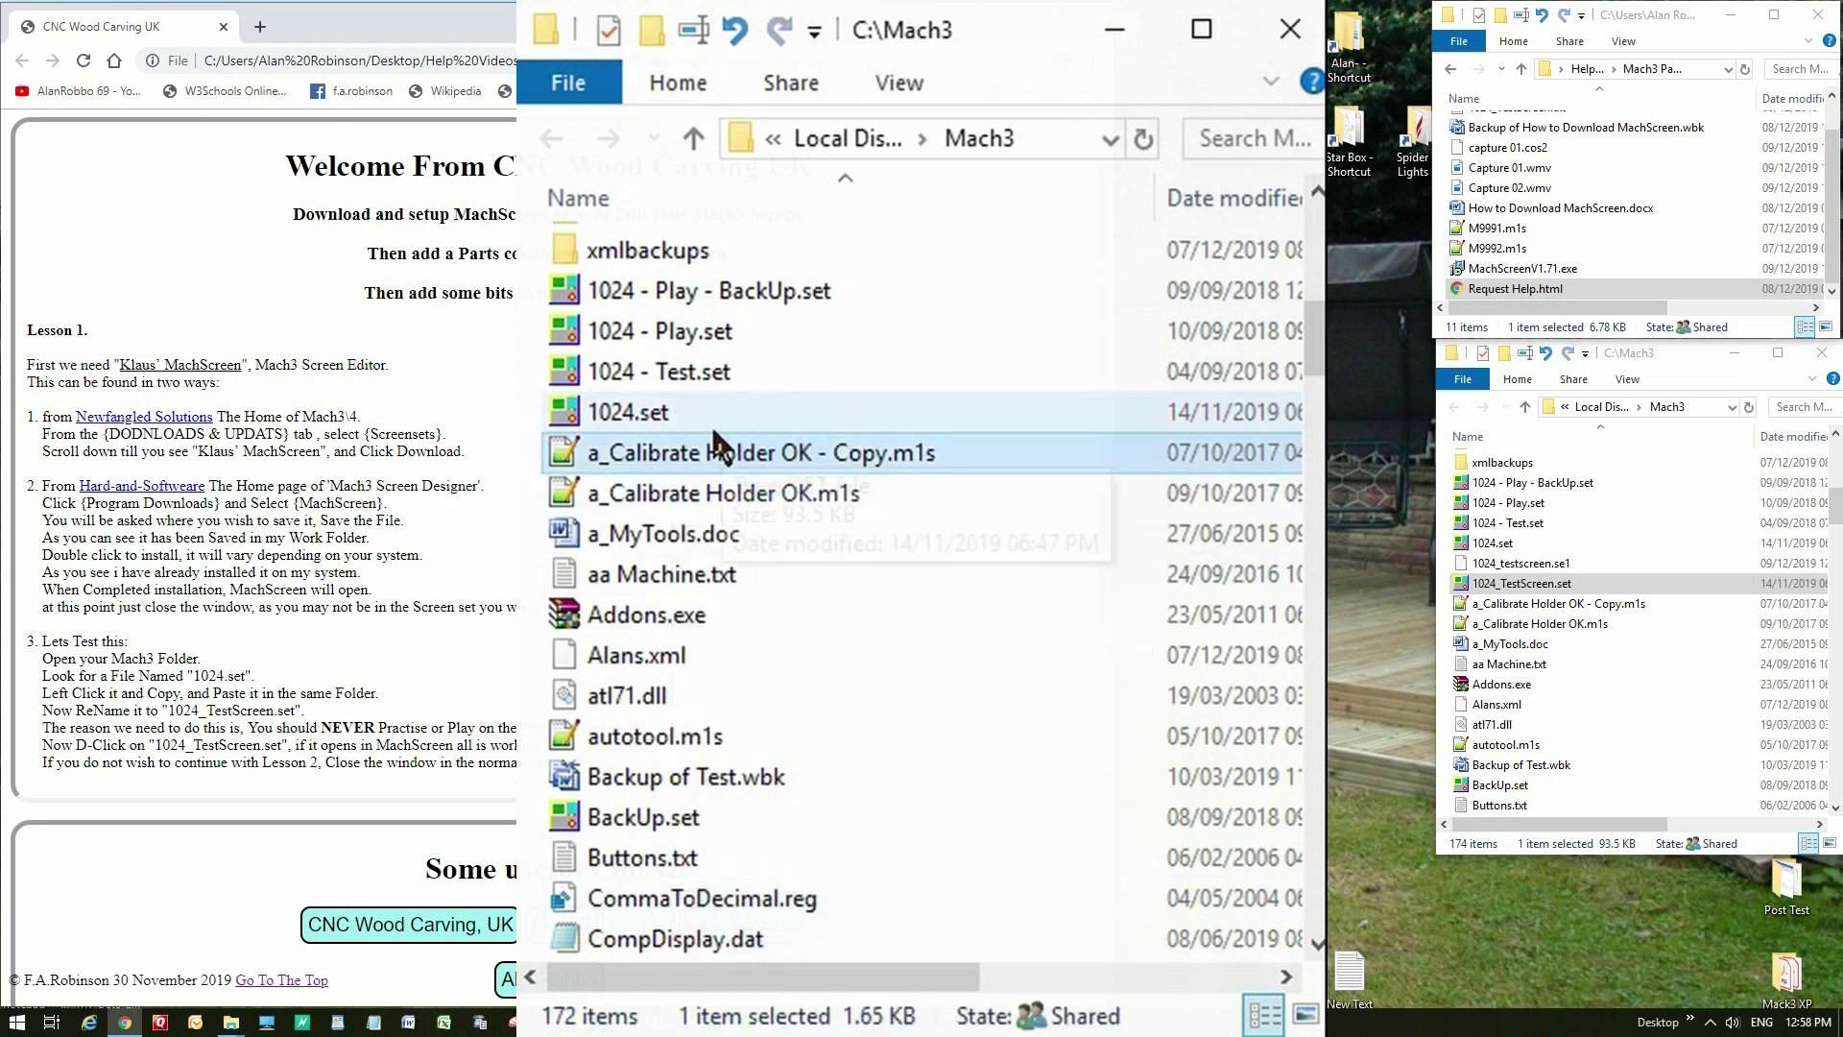
{"action": "right_click", "coordinate": [694, 404]}
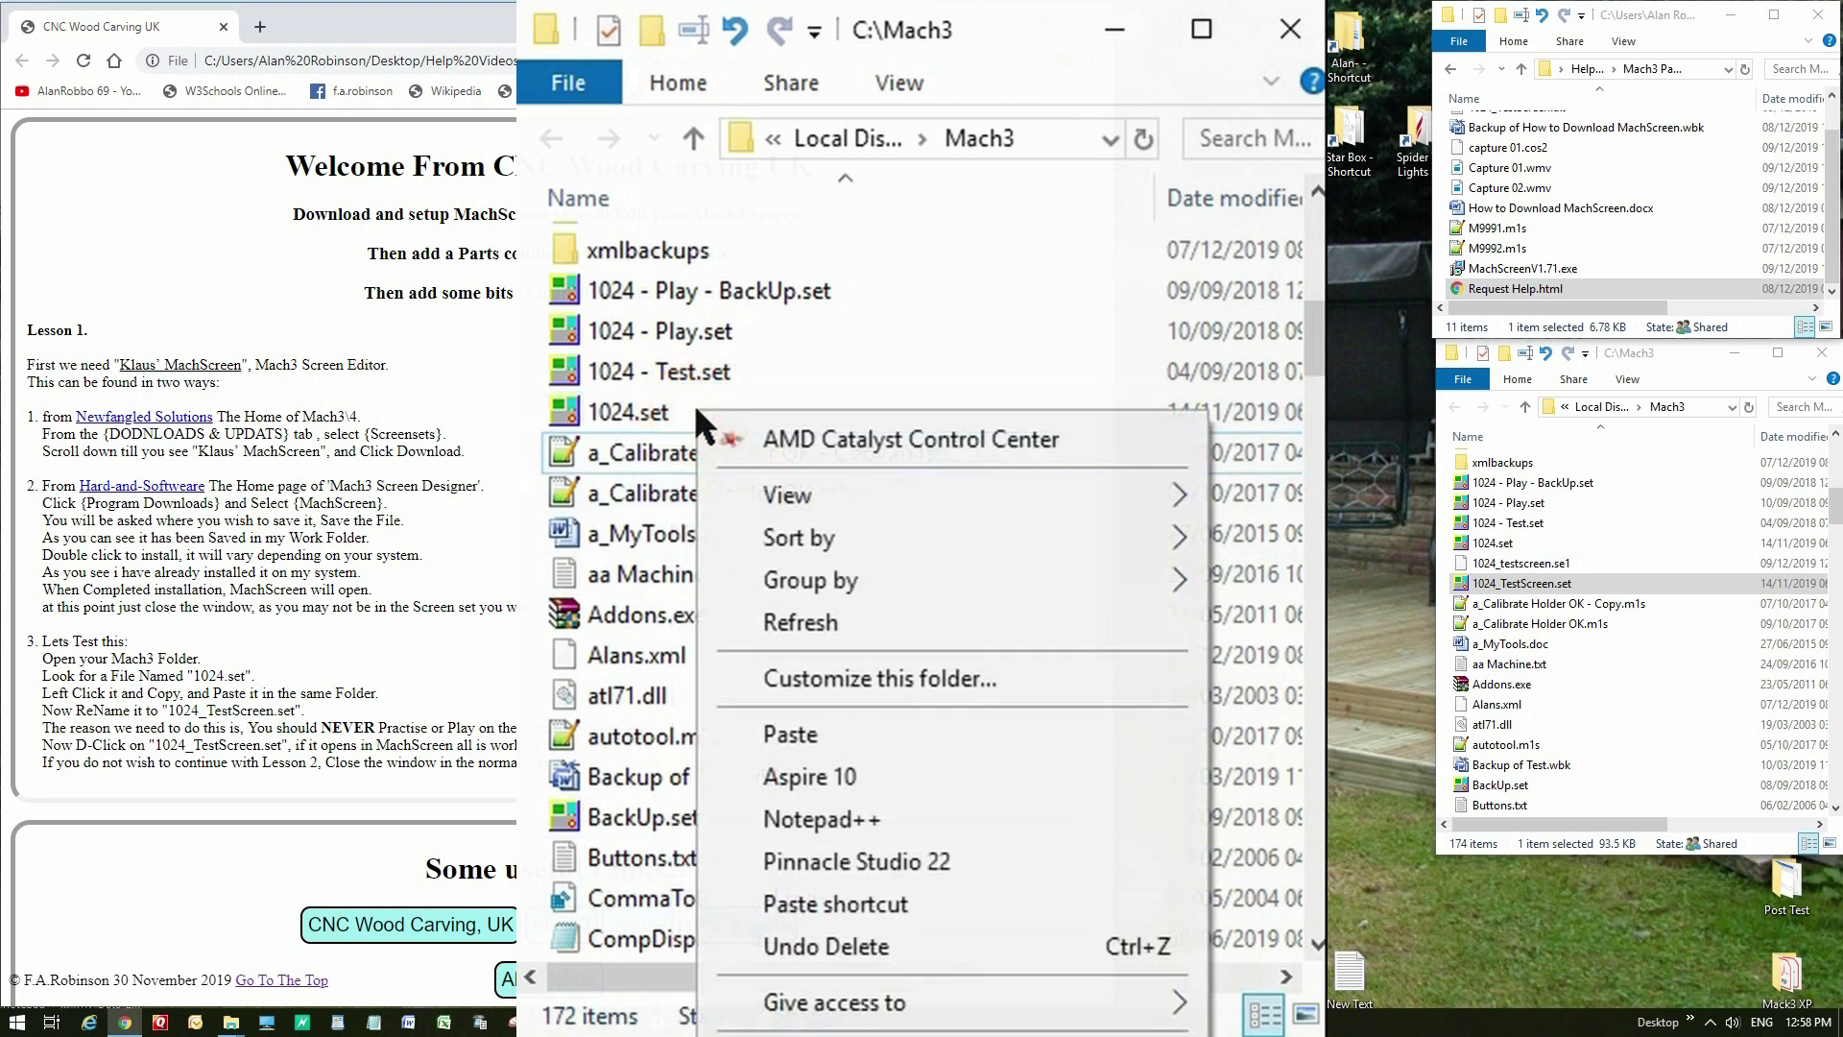
{"action": "left_click", "coordinate": [775, 733]}
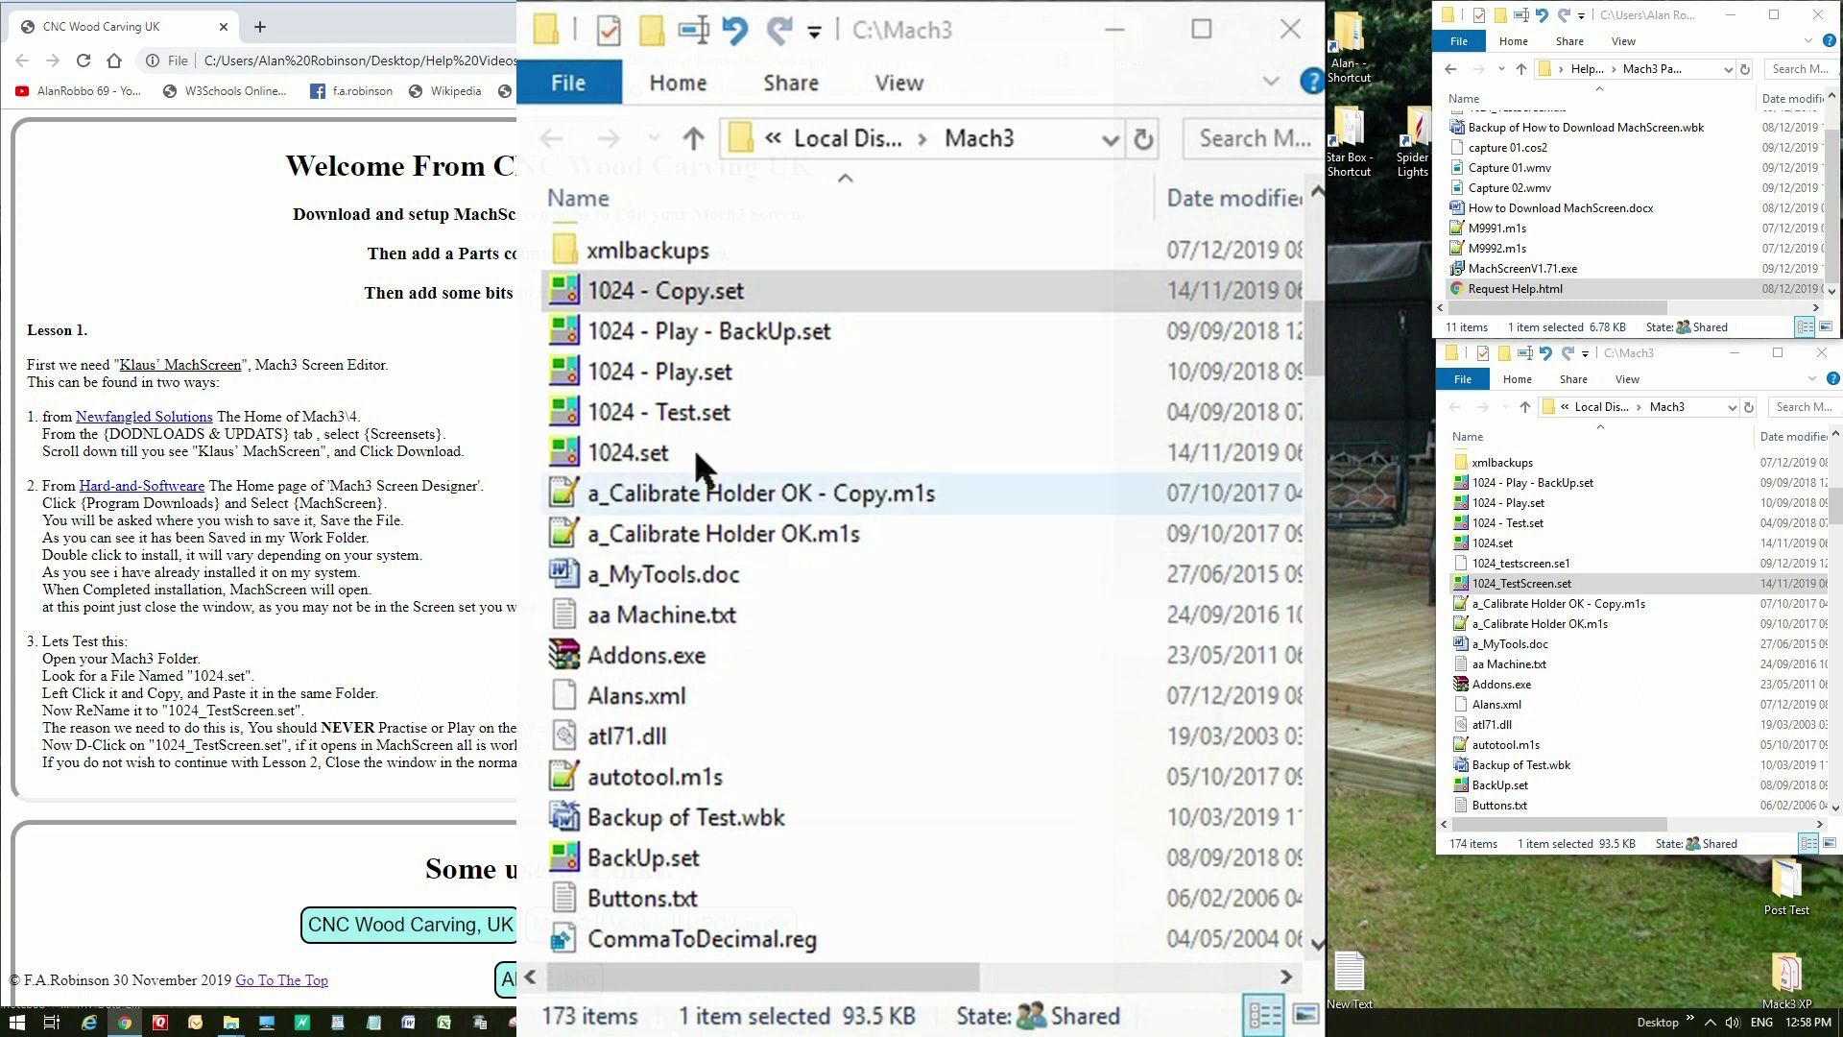
- Rename the '1024 - Copy.set' duplicate to 1024_TestScreen.set
{"action": "right_click", "coordinate": [625, 288]}
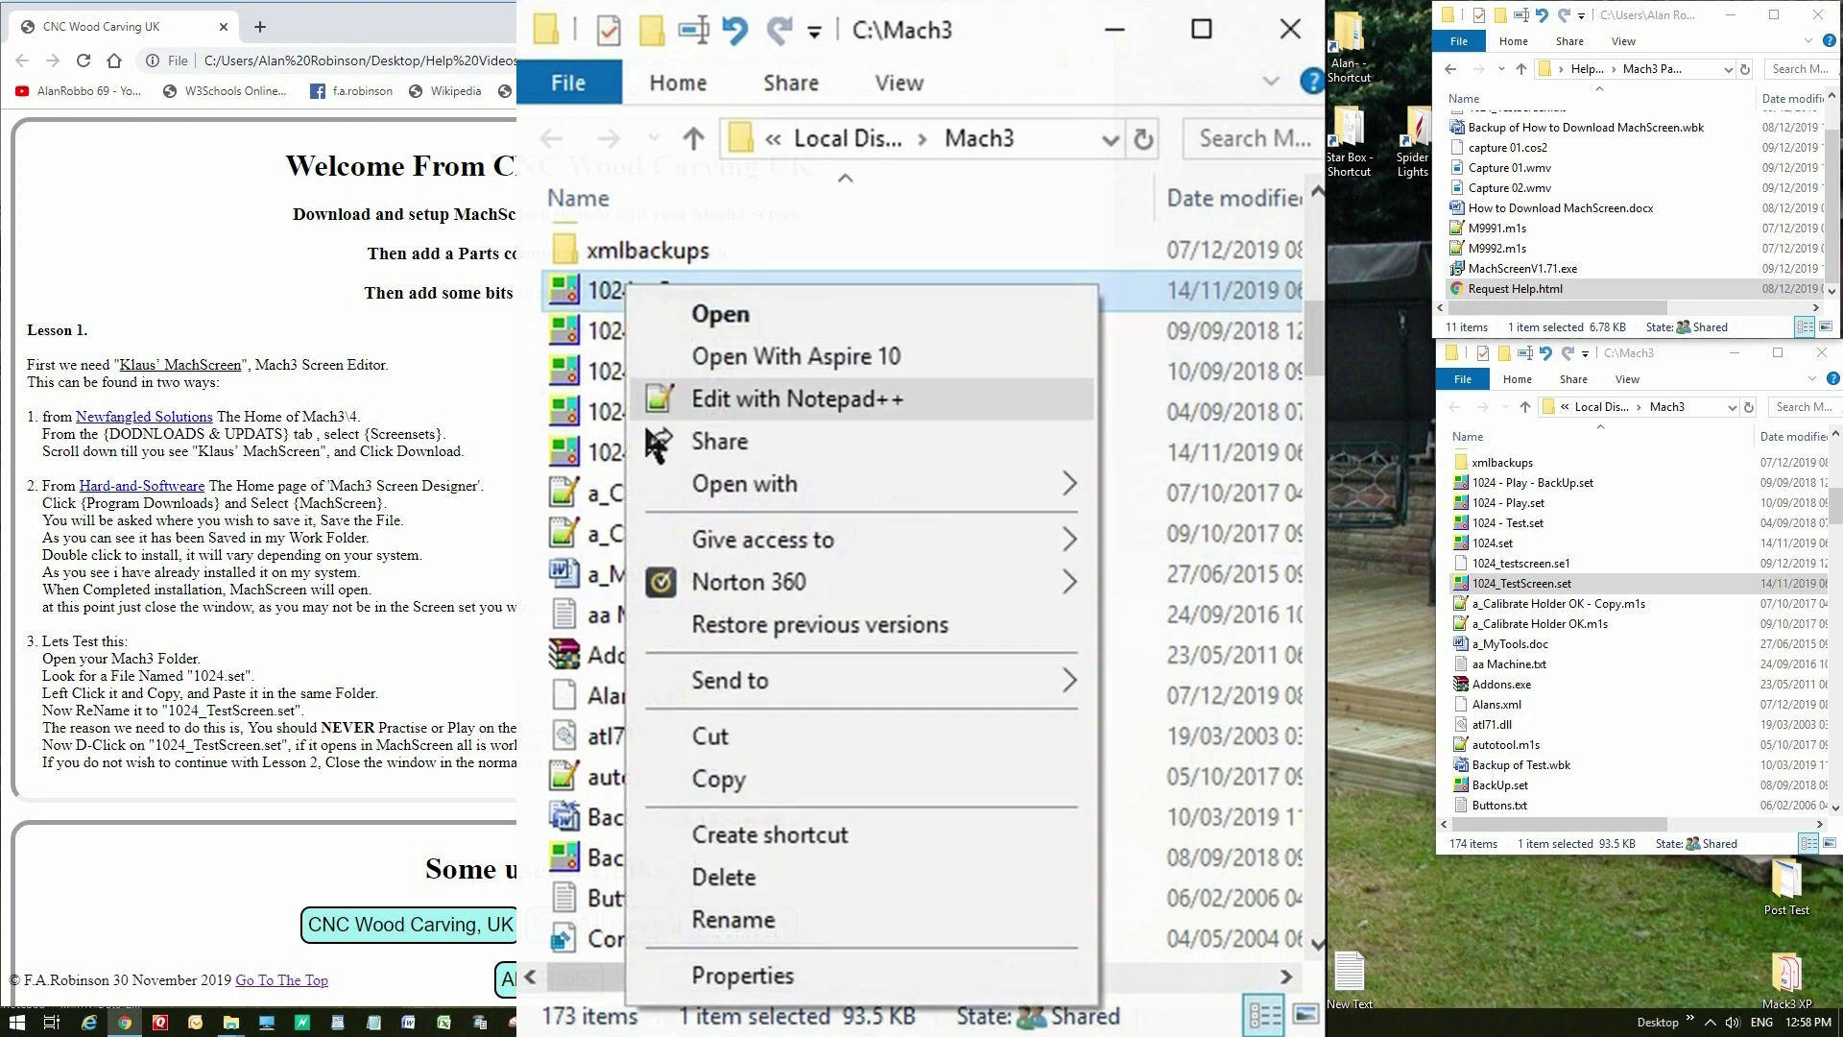
{"action": "left_click", "coordinate": [727, 921]}
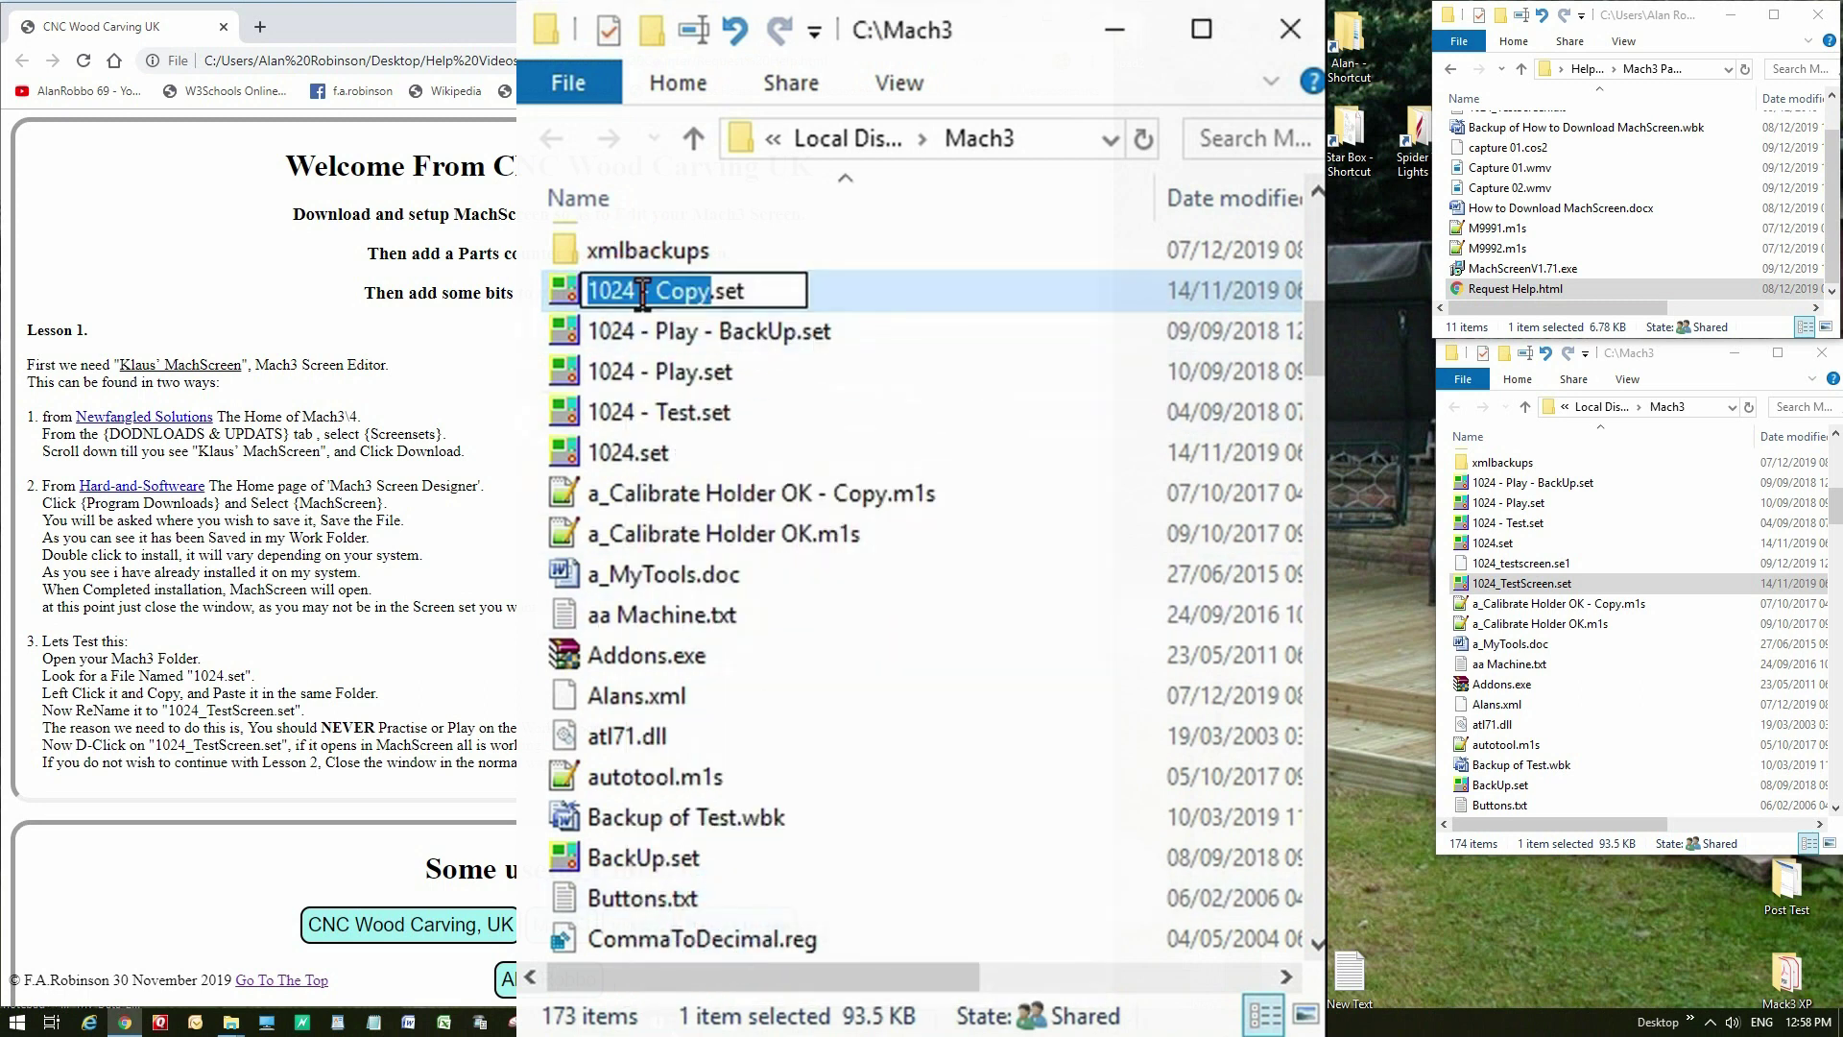
{"action": "right_click", "coordinate": [637, 292]}
{"action": "left_click", "coordinate": [727, 461]}
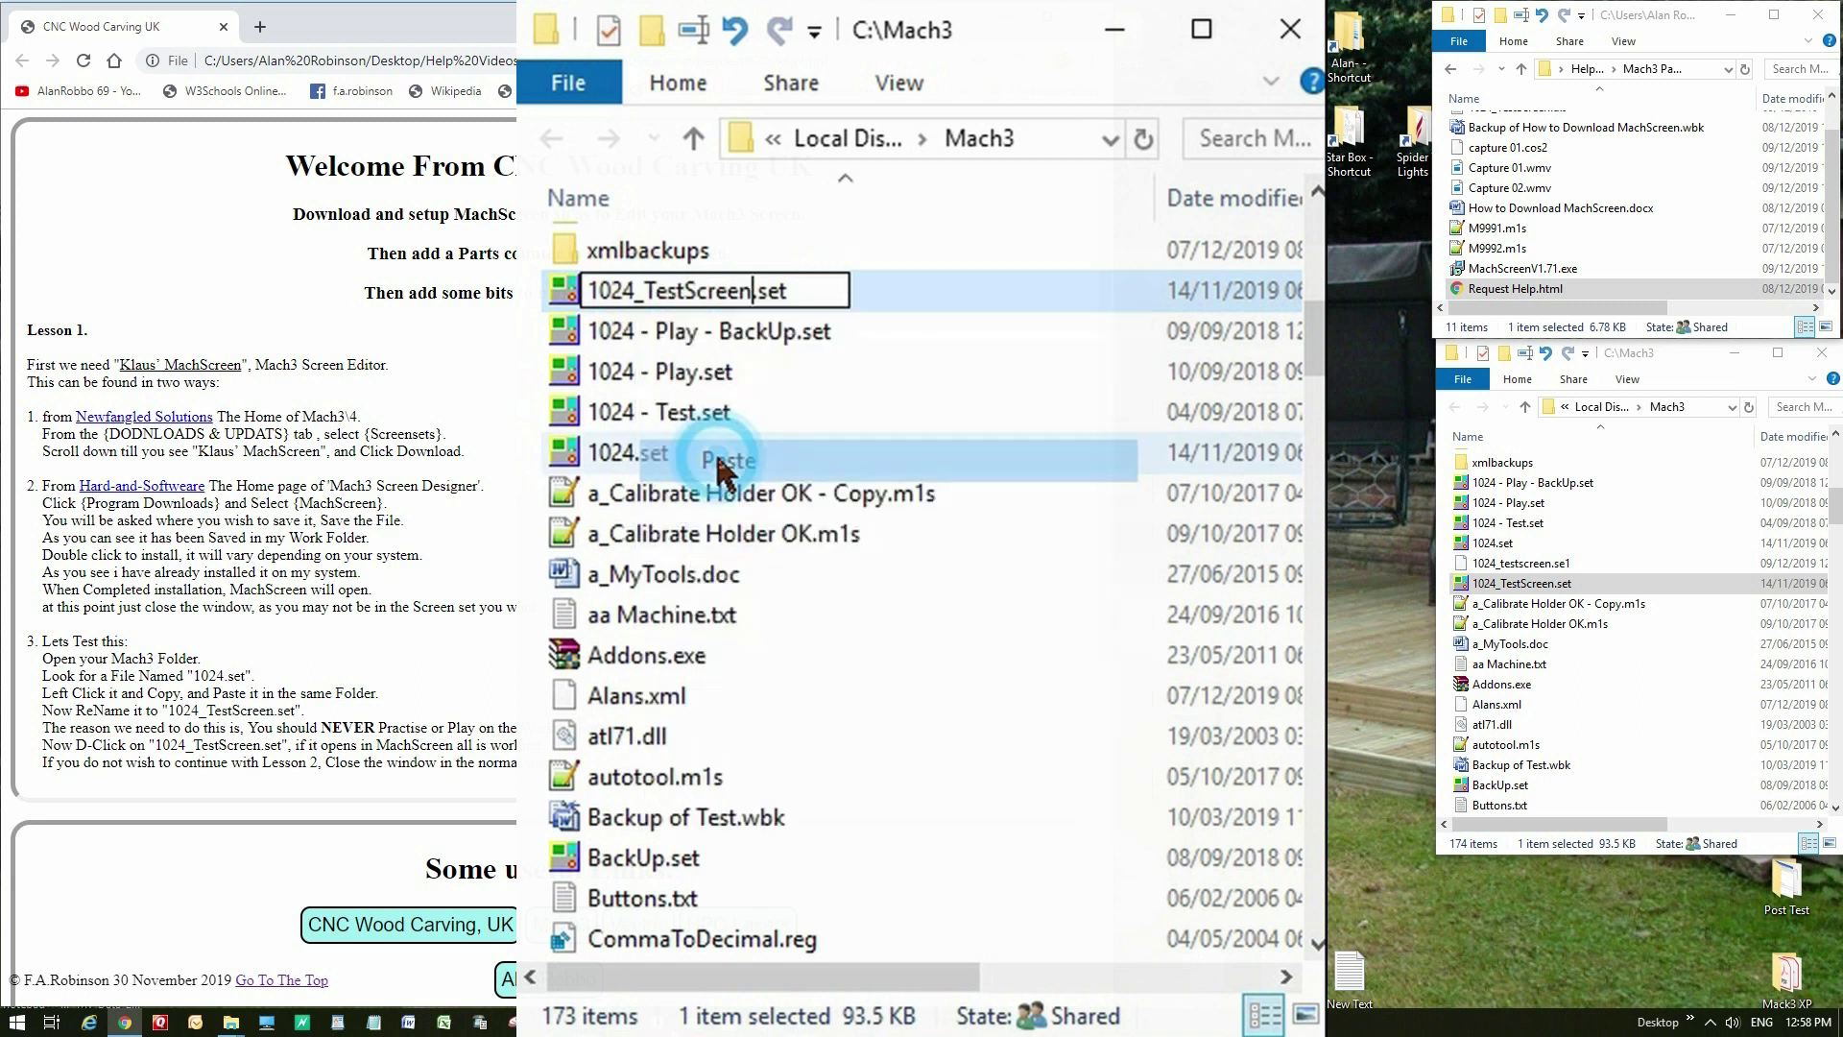
{"action": "left_click", "coordinate": [908, 367]}
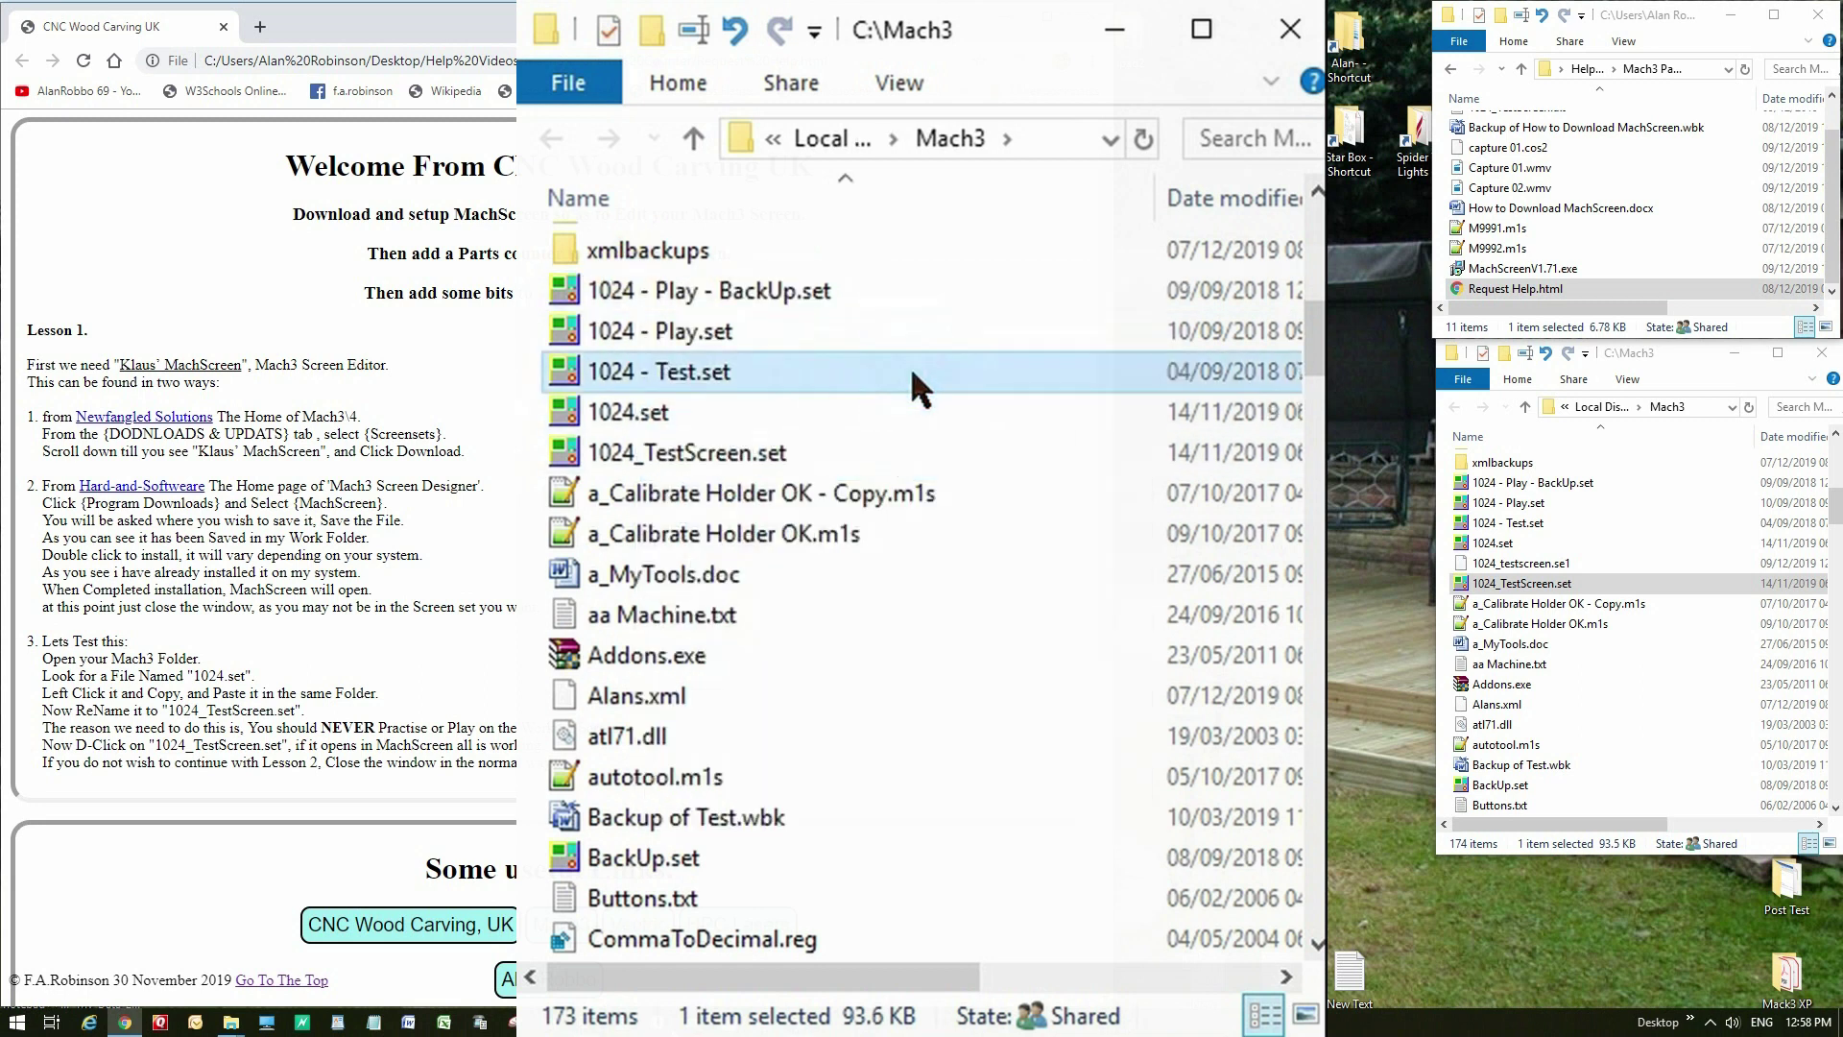
{"action": "left_click", "coordinate": [624, 458]}
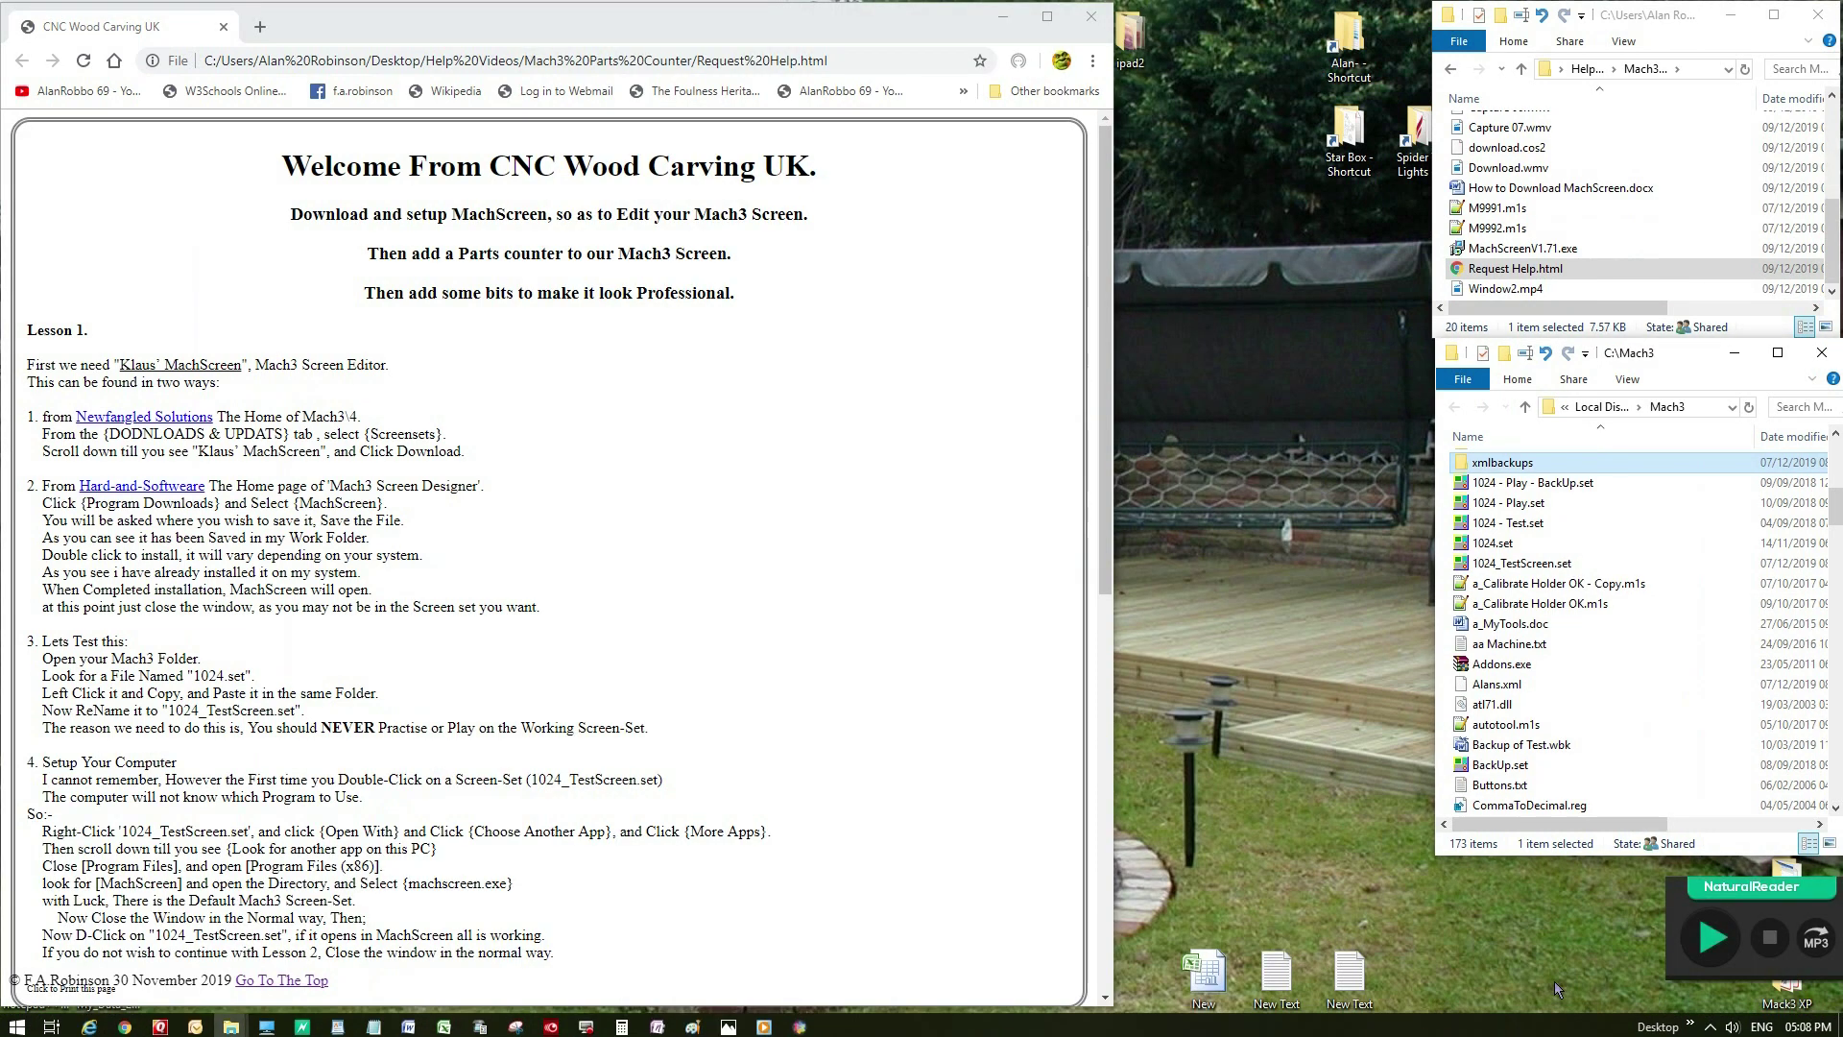
- Have NaturalReader read the lesson page aloud, then select 1024_TestScreen.set in C:\Mach3
{"action": "left_click", "coordinate": [1708, 945]}
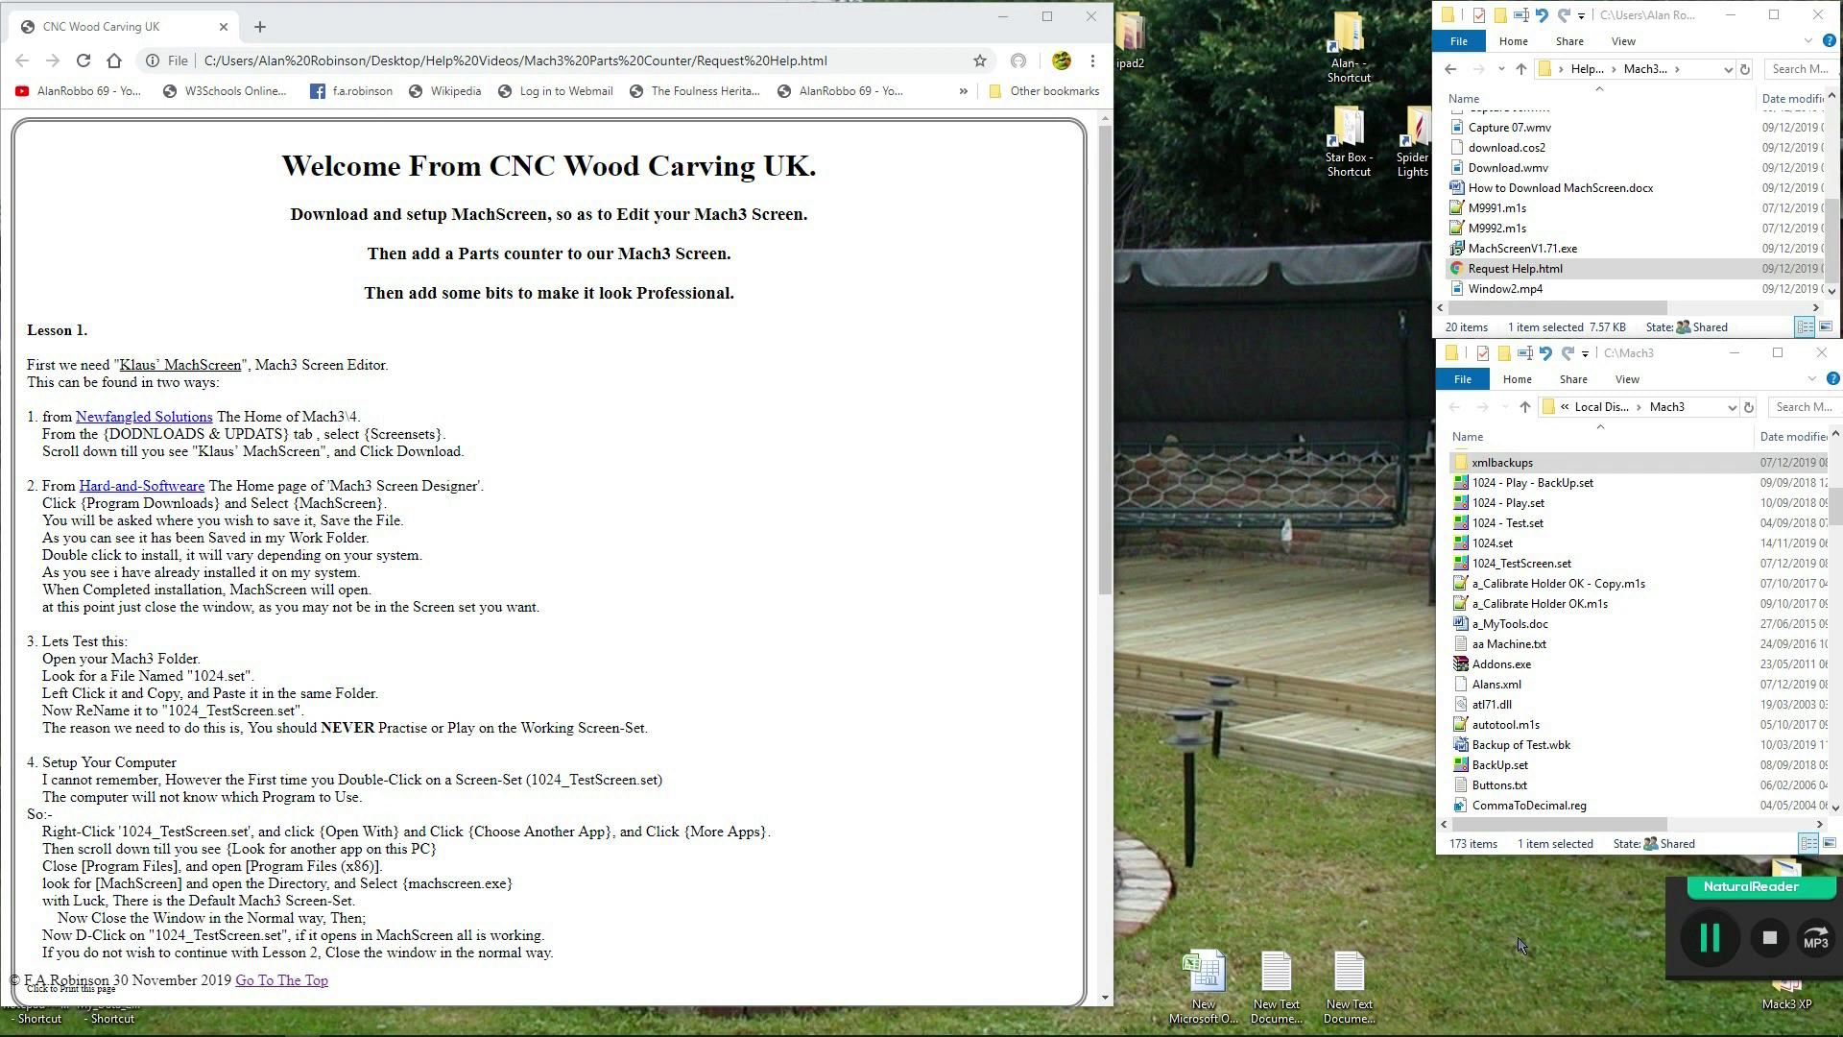
{"action": "left_click", "coordinate": [1493, 564]}
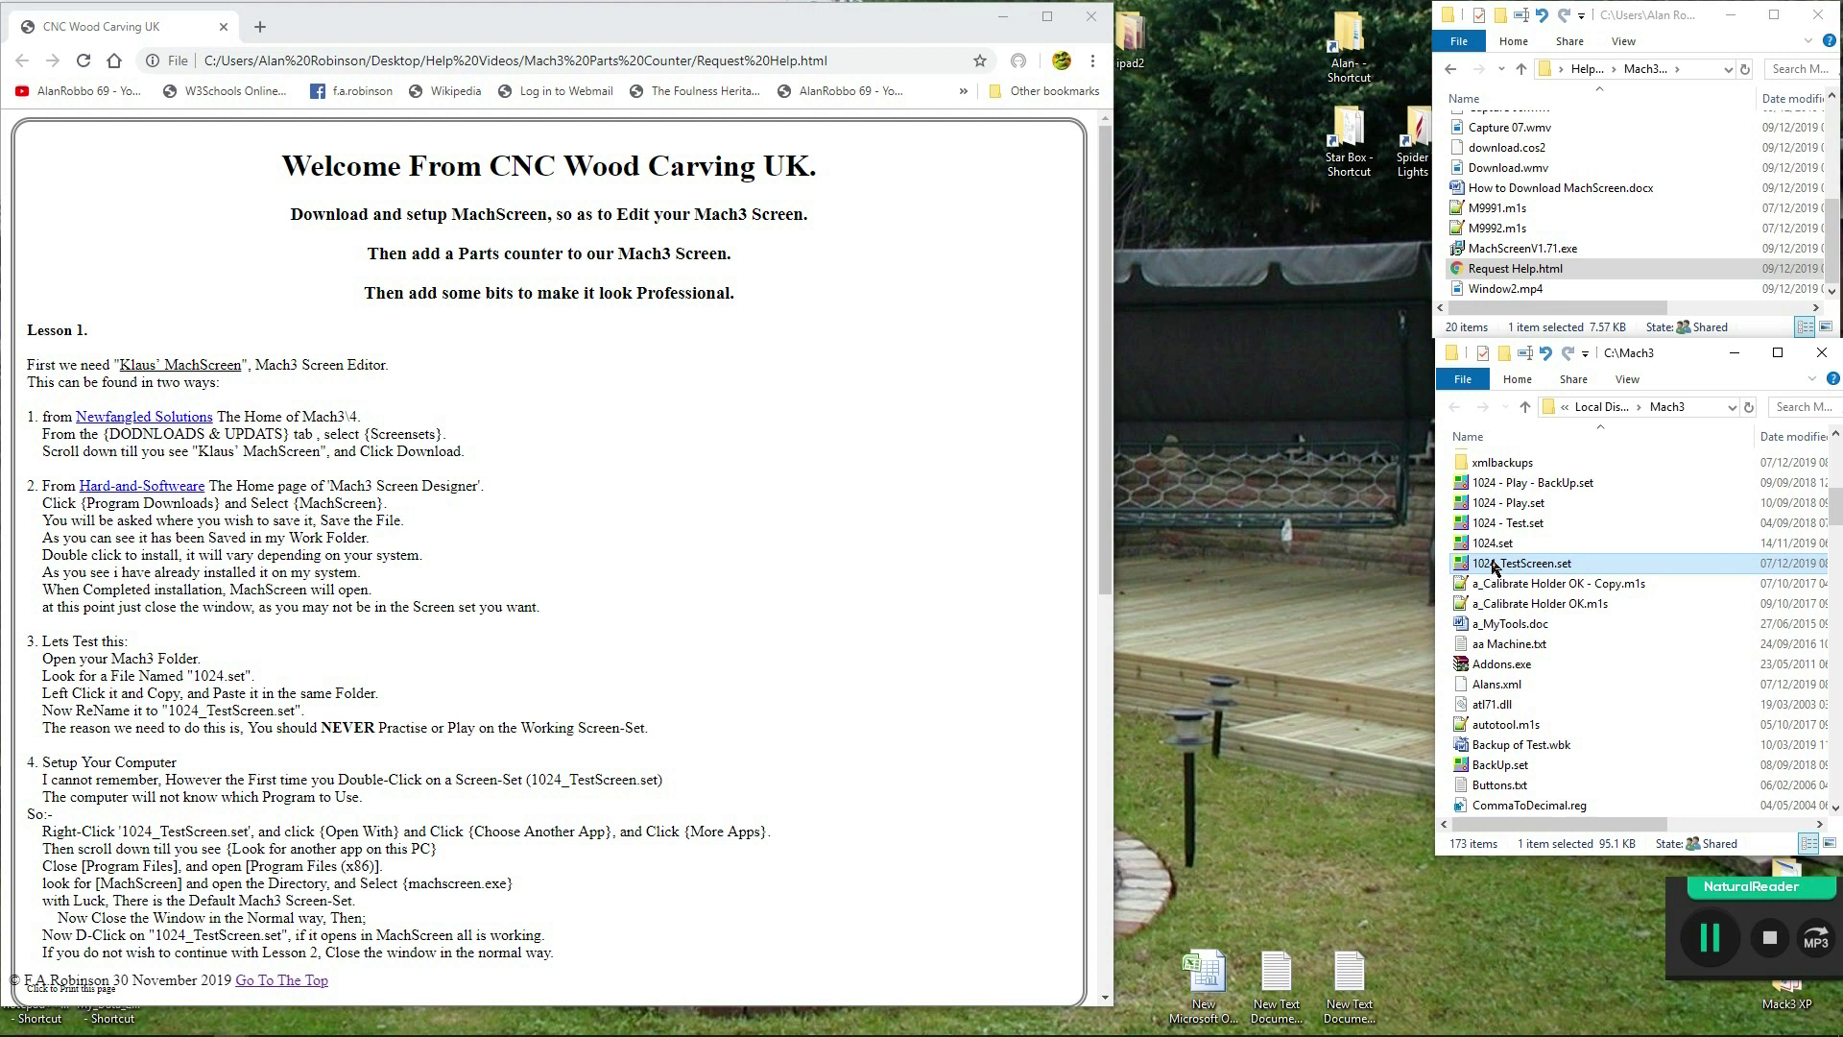
- Use Open with on 1024_TestScreen.set to look for another app on this PC
{"action": "right_click", "coordinate": [1493, 566]}
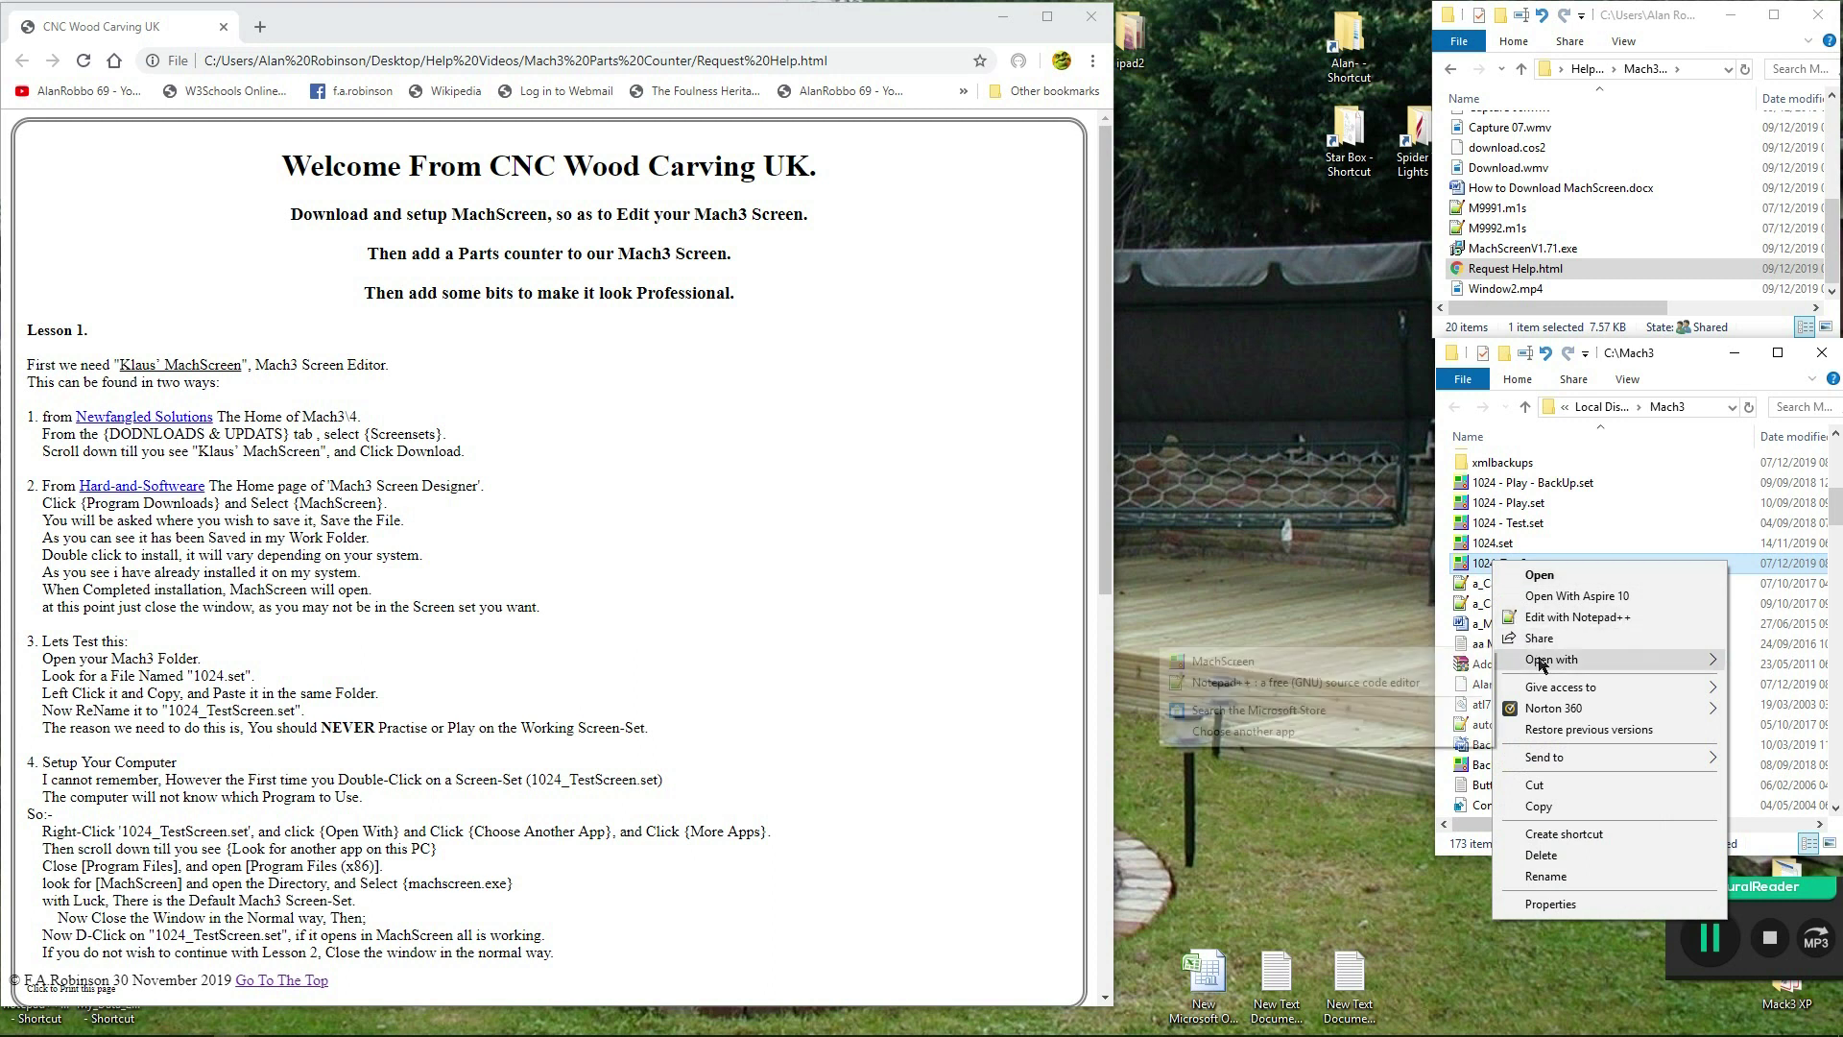
{"action": "mouse_move", "coordinate": [1539, 660]}
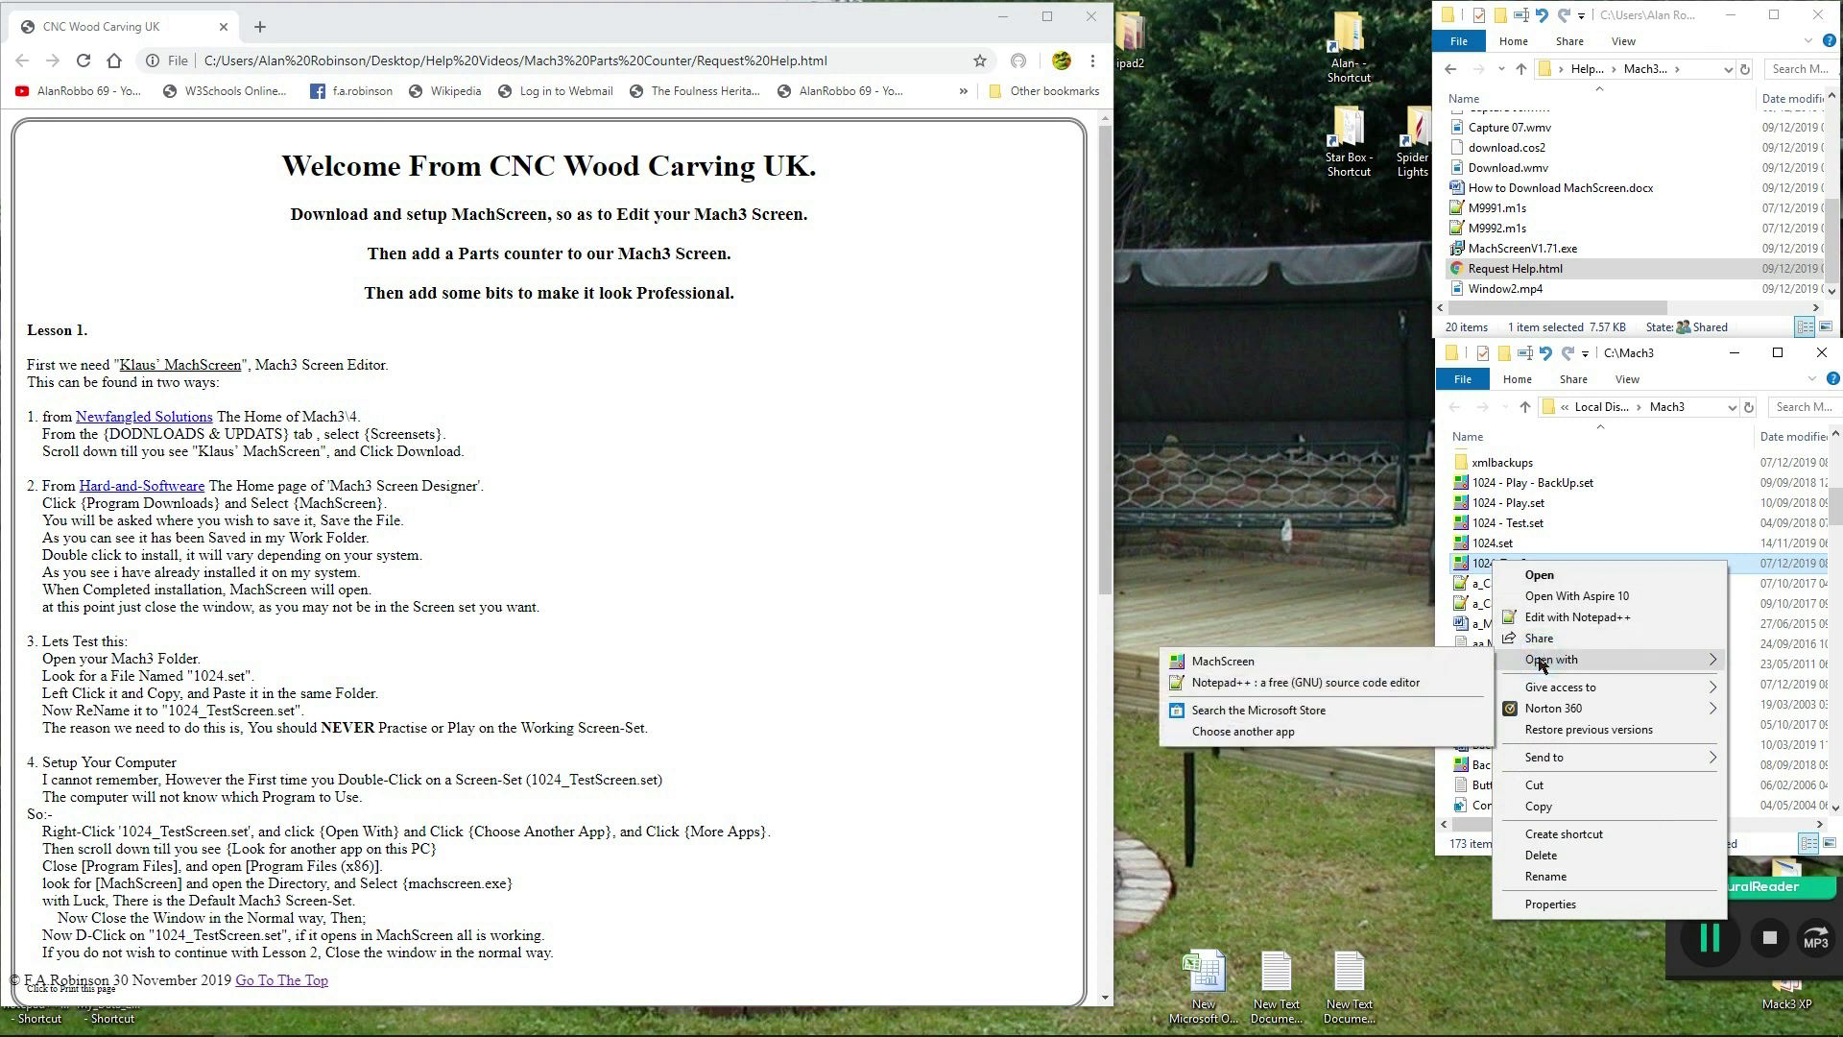
{"action": "left_click", "coordinate": [1241, 732]}
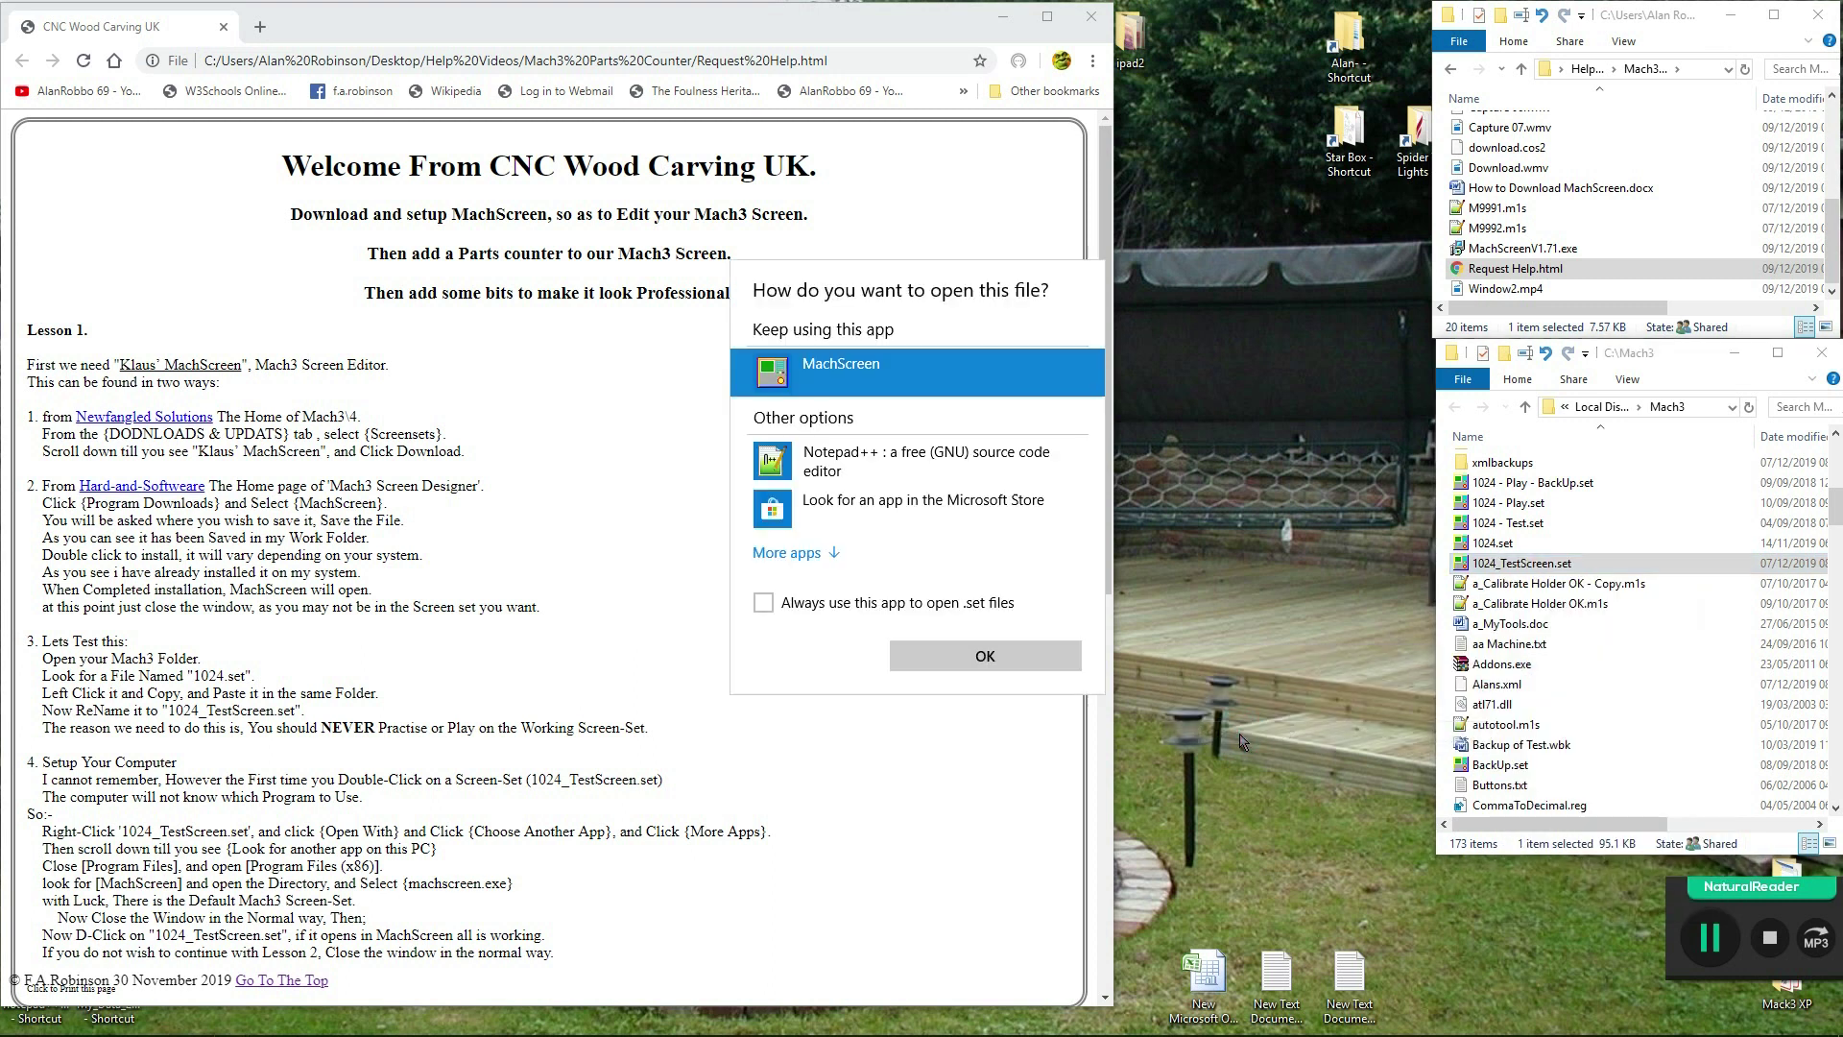
{"action": "left_click", "coordinate": [819, 549]}
{"action": "scroll", "coordinate": [819, 546], "scroll_direction": "down", "scroll_amount": 5}
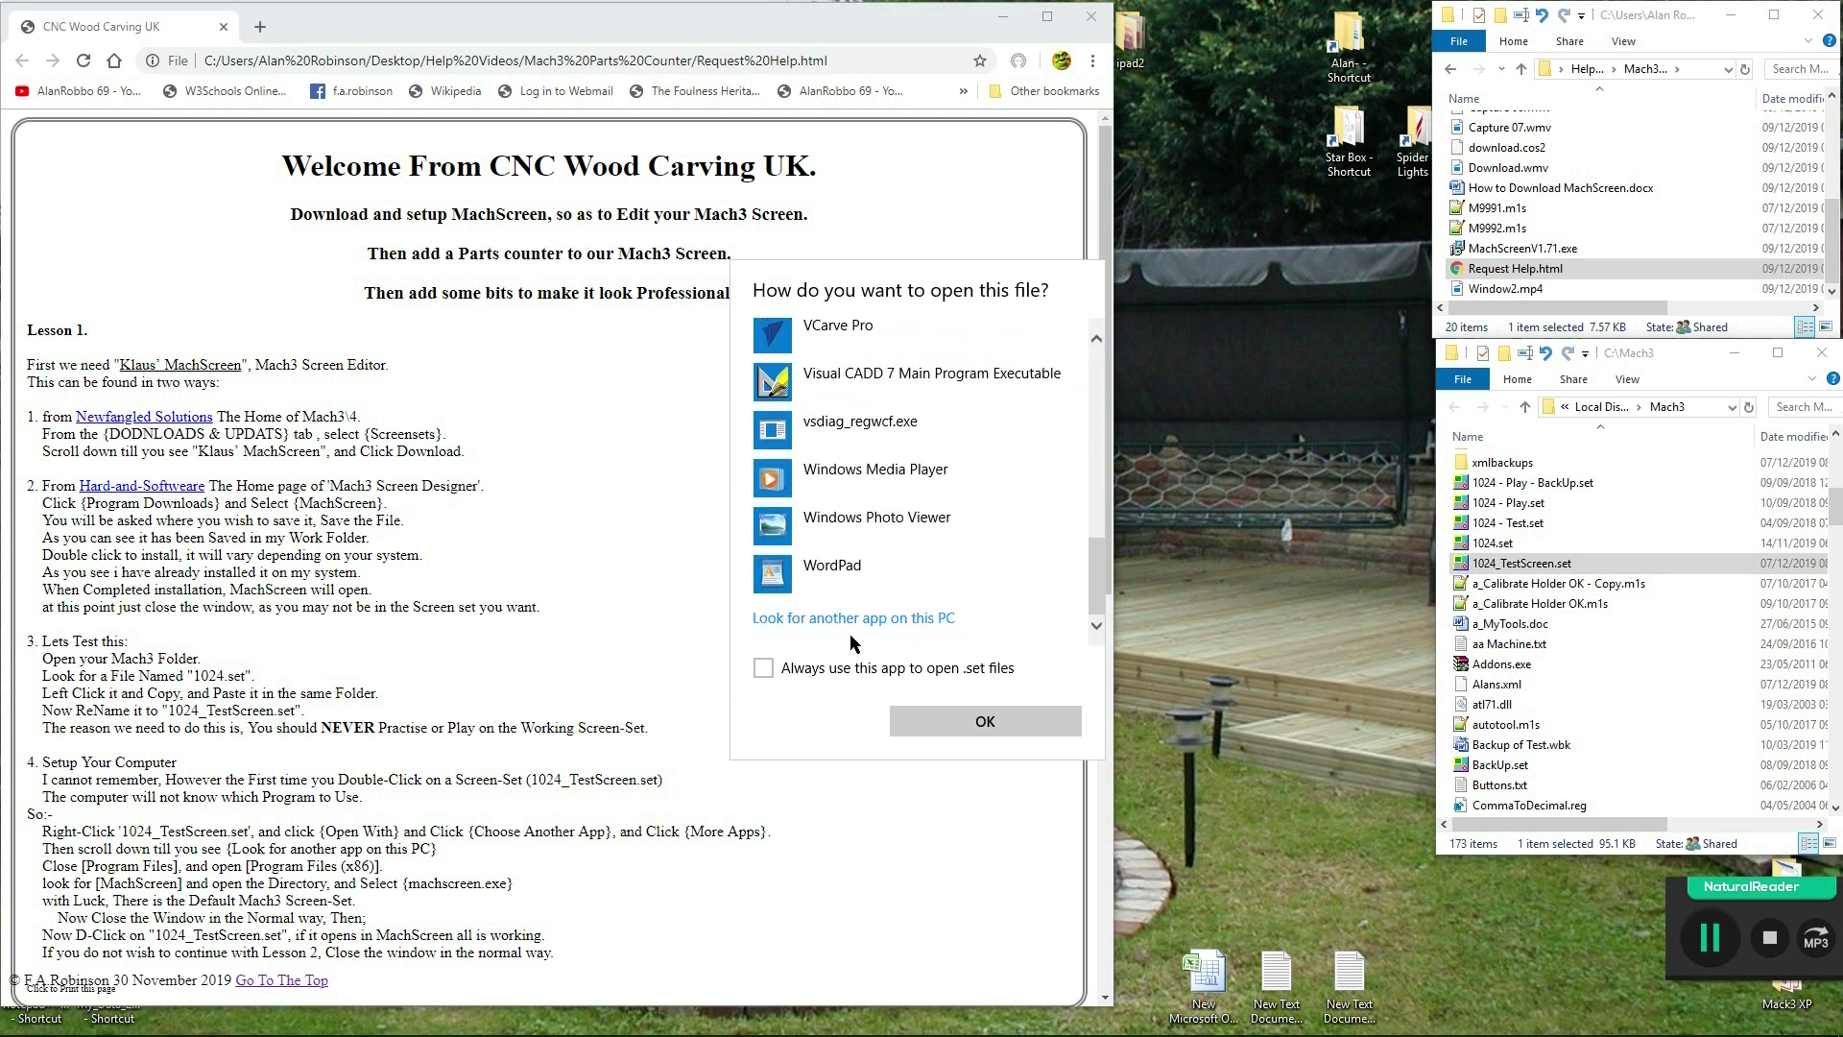
{"action": "left_click", "coordinate": [825, 619]}
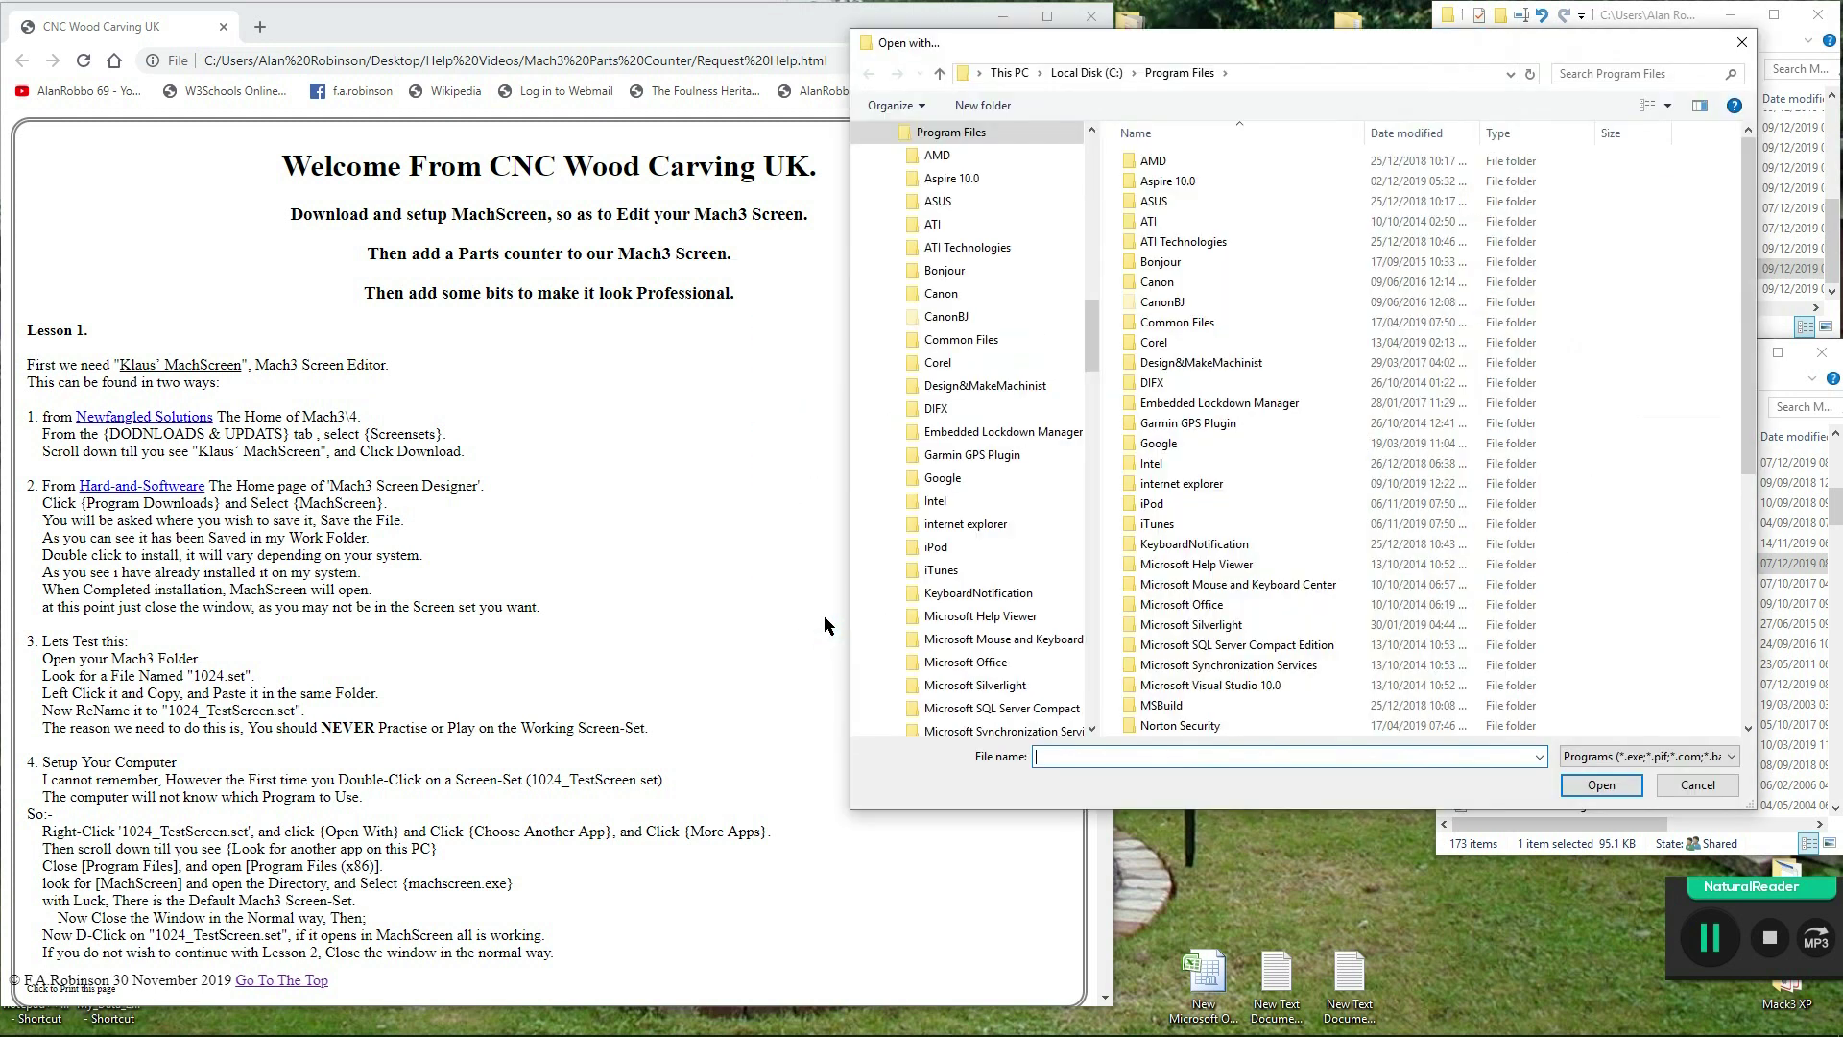
- Select machscreen.exe from Program Files (x86)\MachScreen as the opening app
{"action": "left_click", "coordinate": [884, 133]}
{"action": "left_click", "coordinate": [960, 155]}
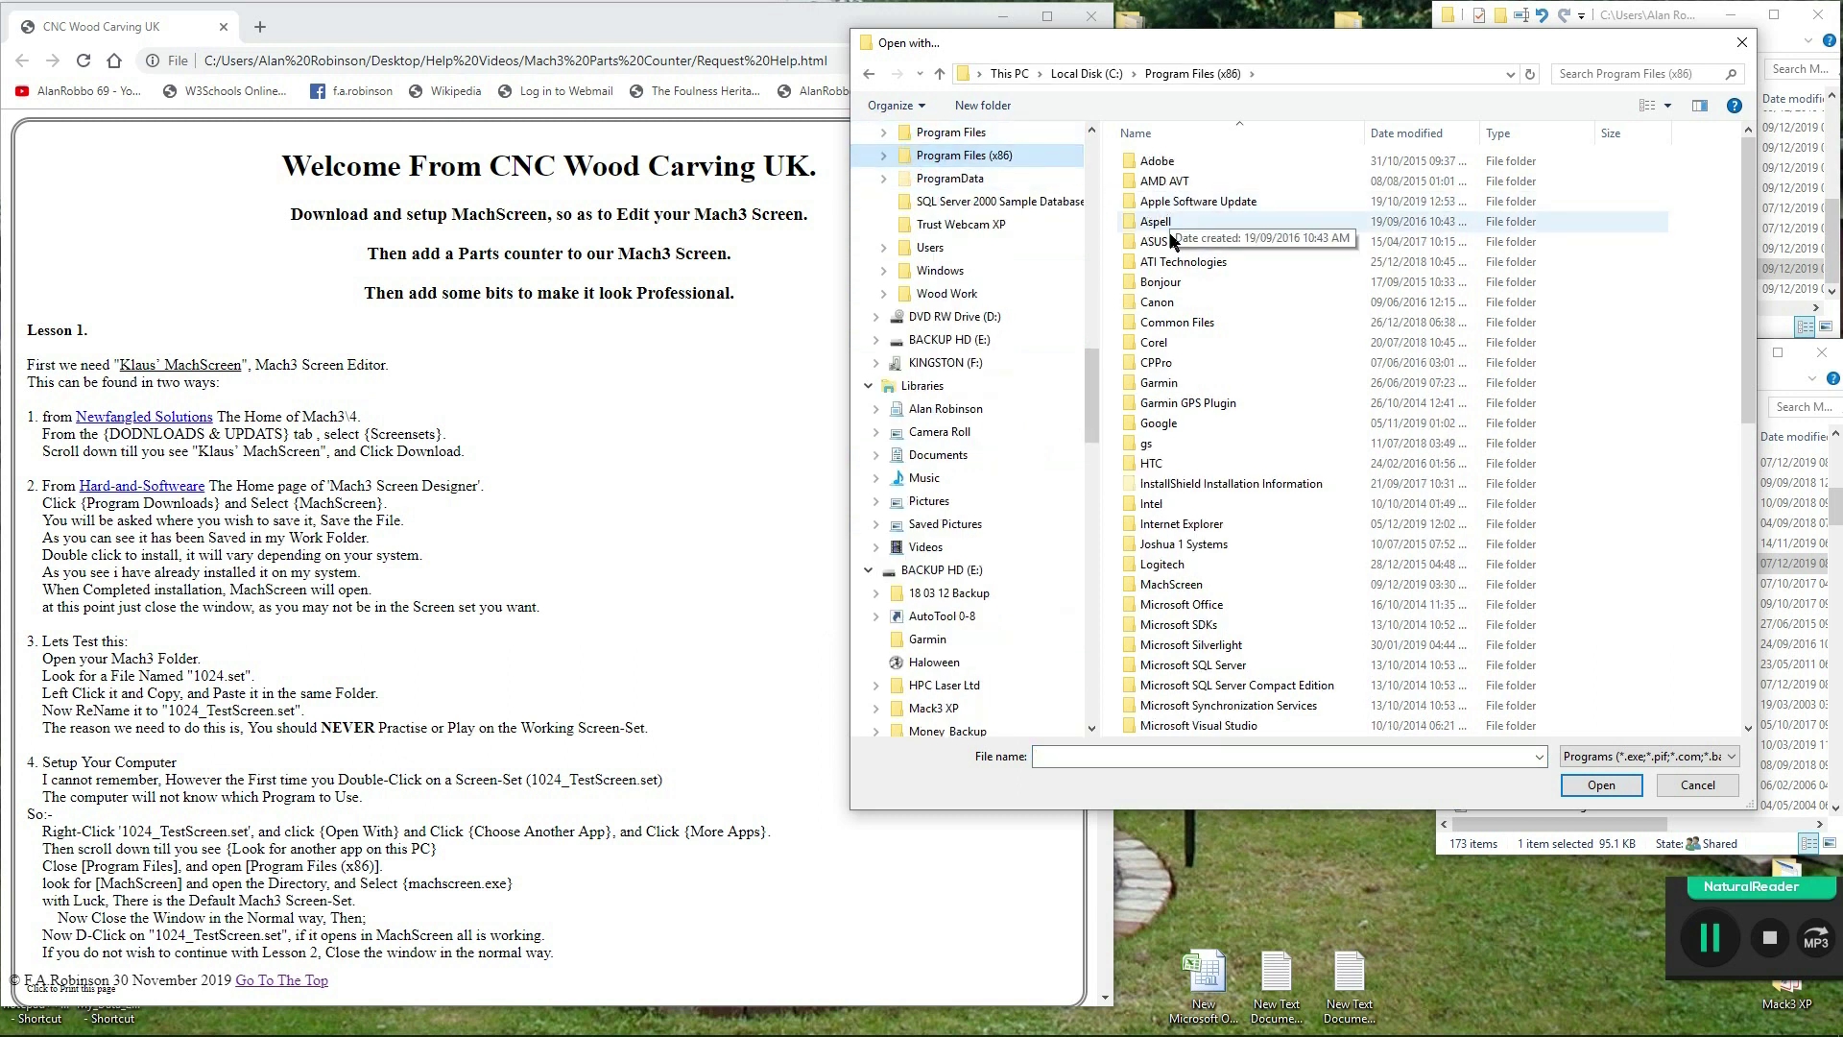
{"action": "double_click", "coordinate": [1165, 584]}
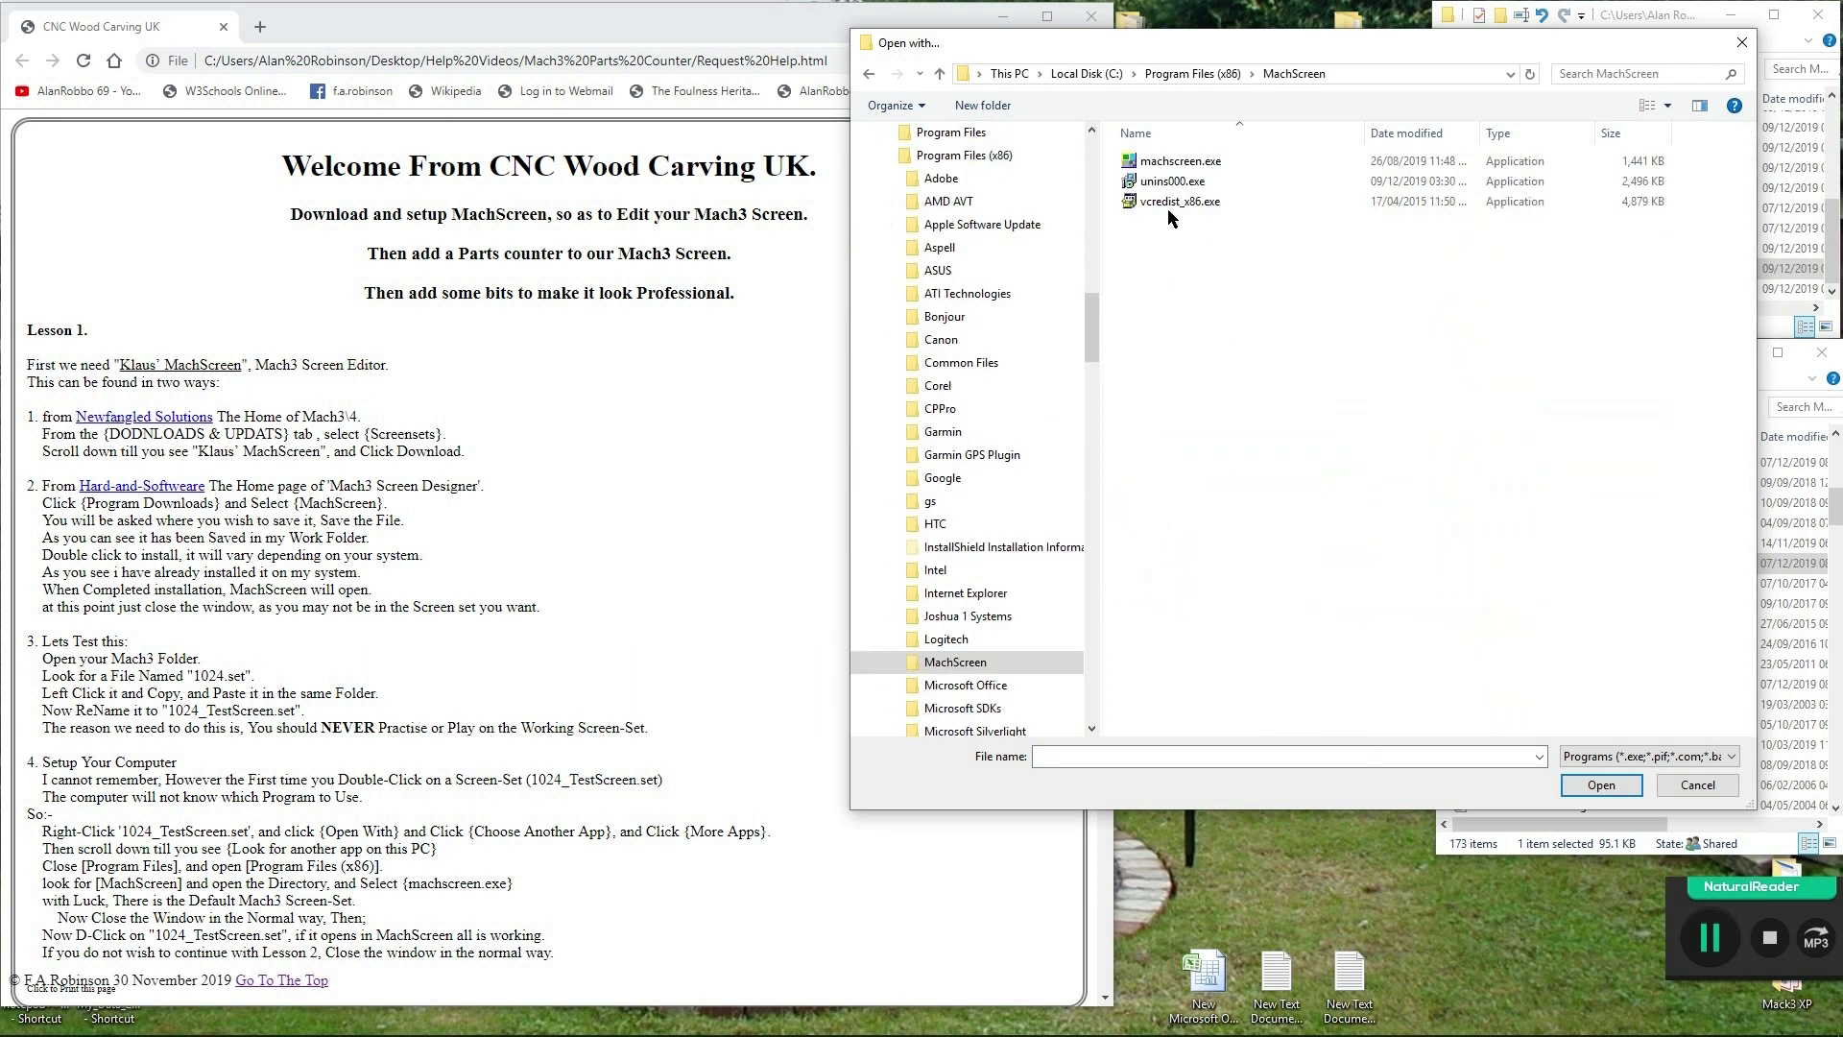
{"action": "left_click", "coordinate": [1162, 163]}
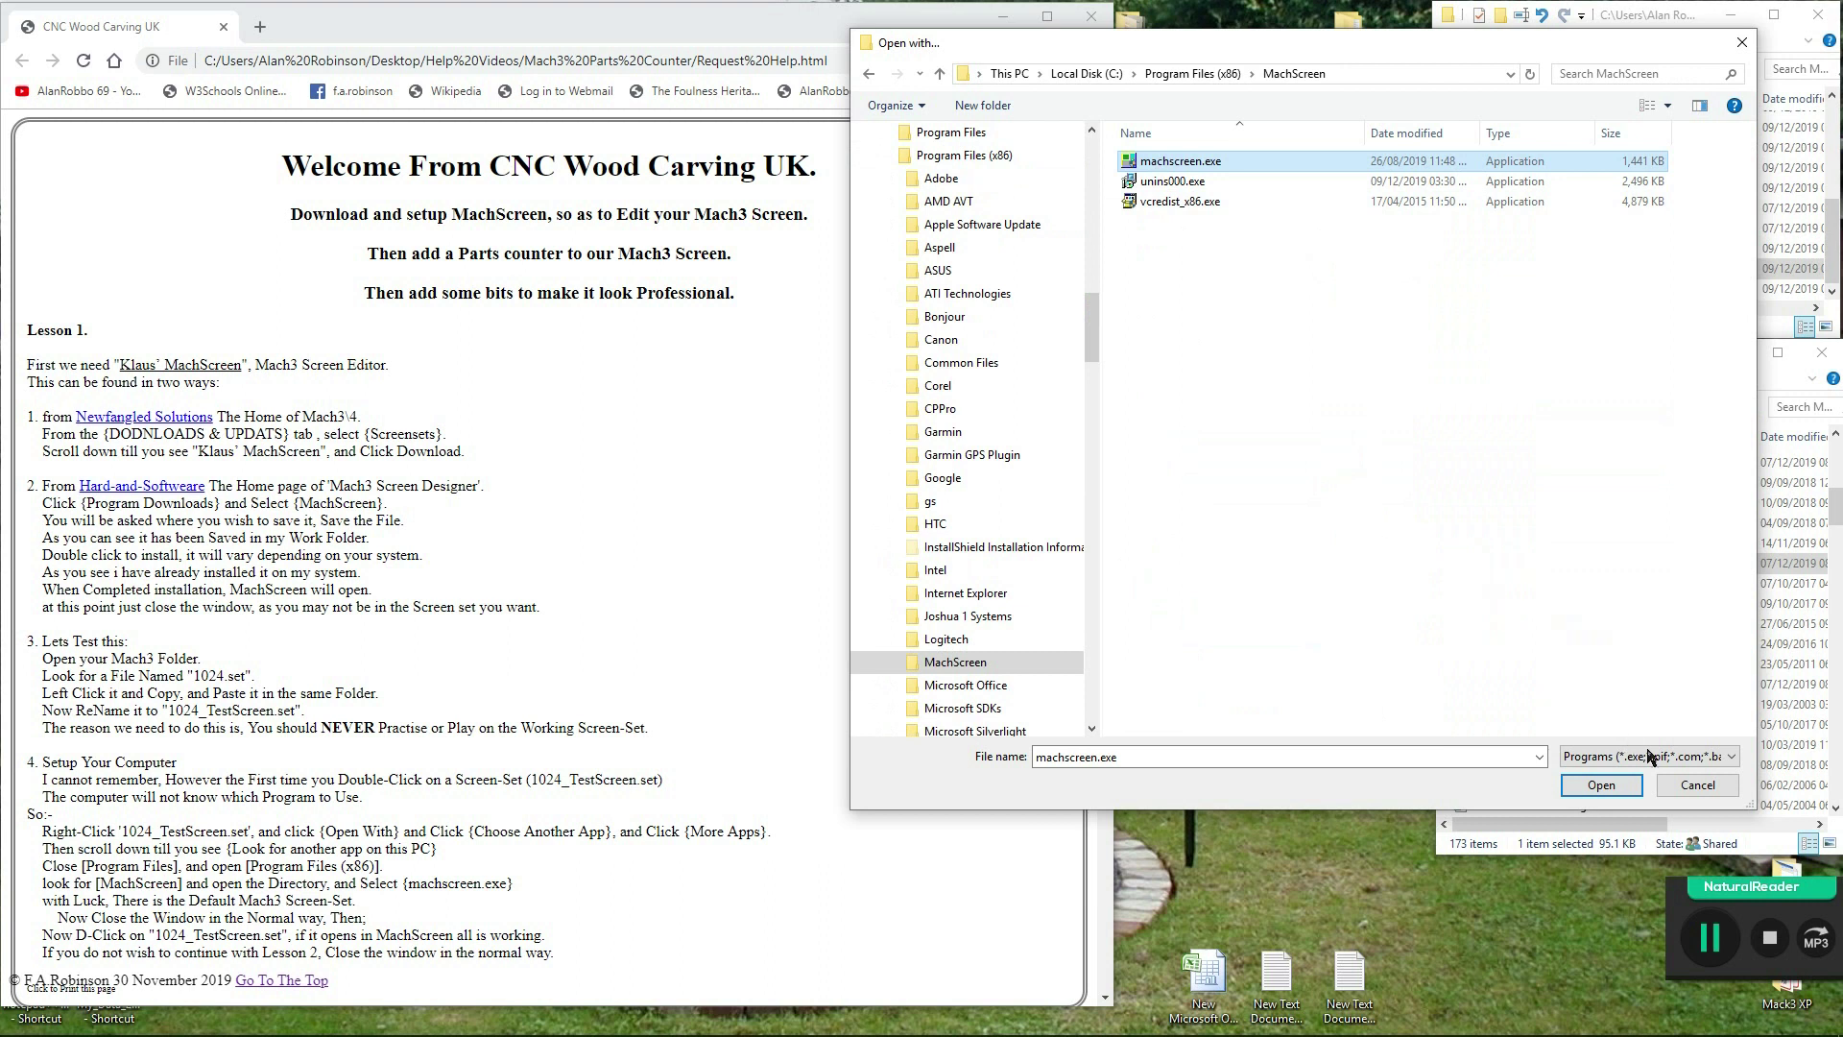
{"action": "left_click", "coordinate": [1686, 786]}
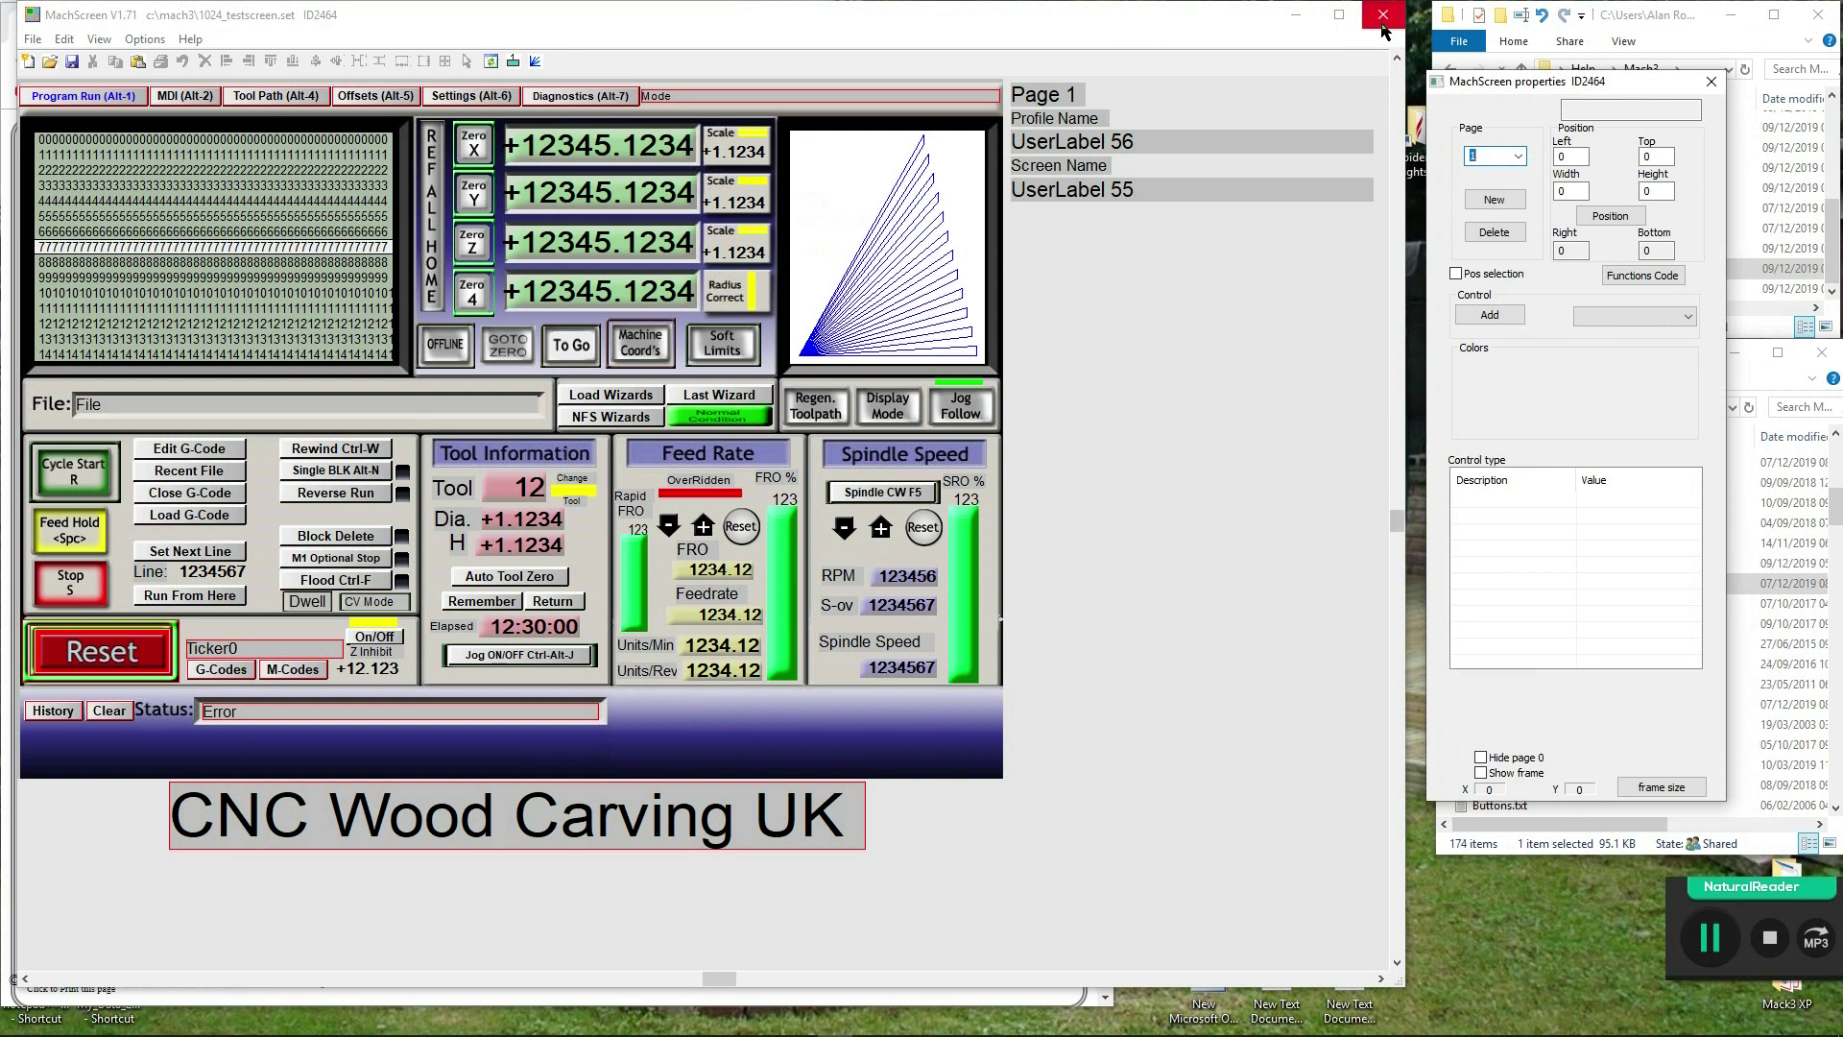
- Close MachScreen and reopen 1024_TestScreen.set from Explorer to confirm it opens in MachScreen
{"action": "left_click", "coordinate": [1382, 26]}
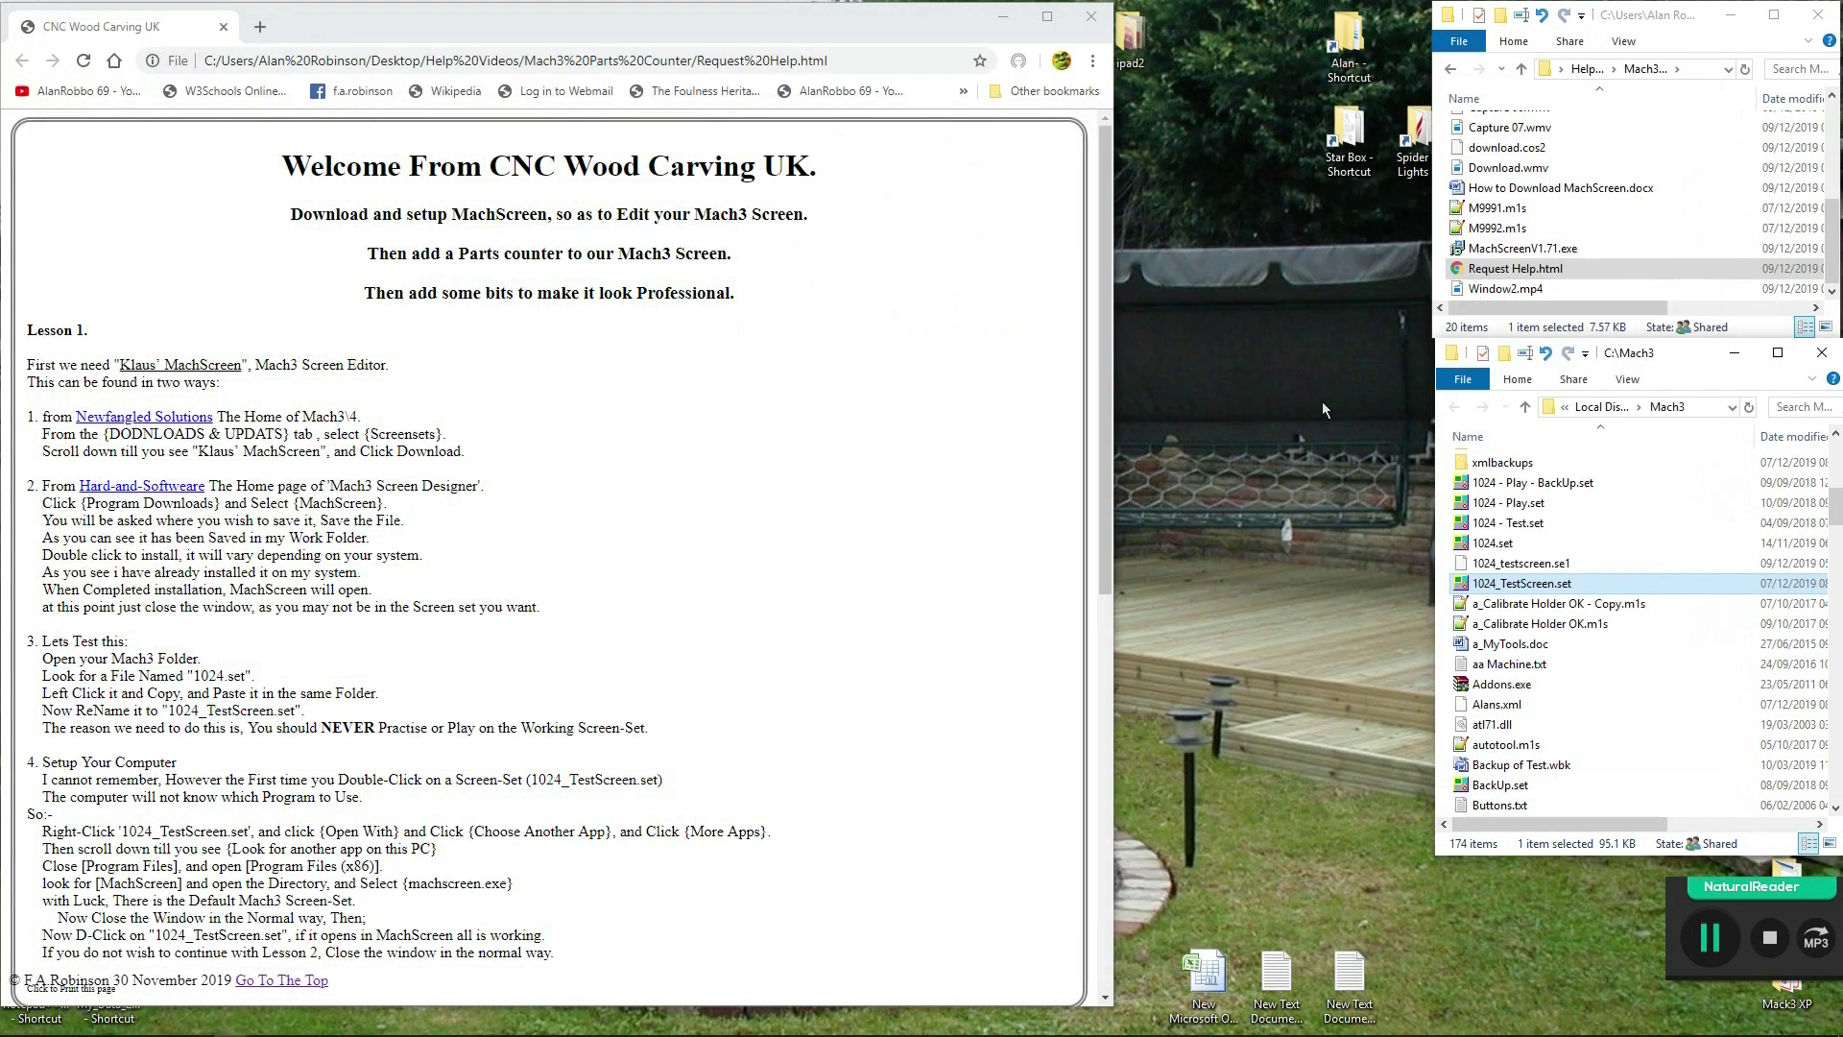
{"action": "double_click", "coordinate": [1493, 585]}
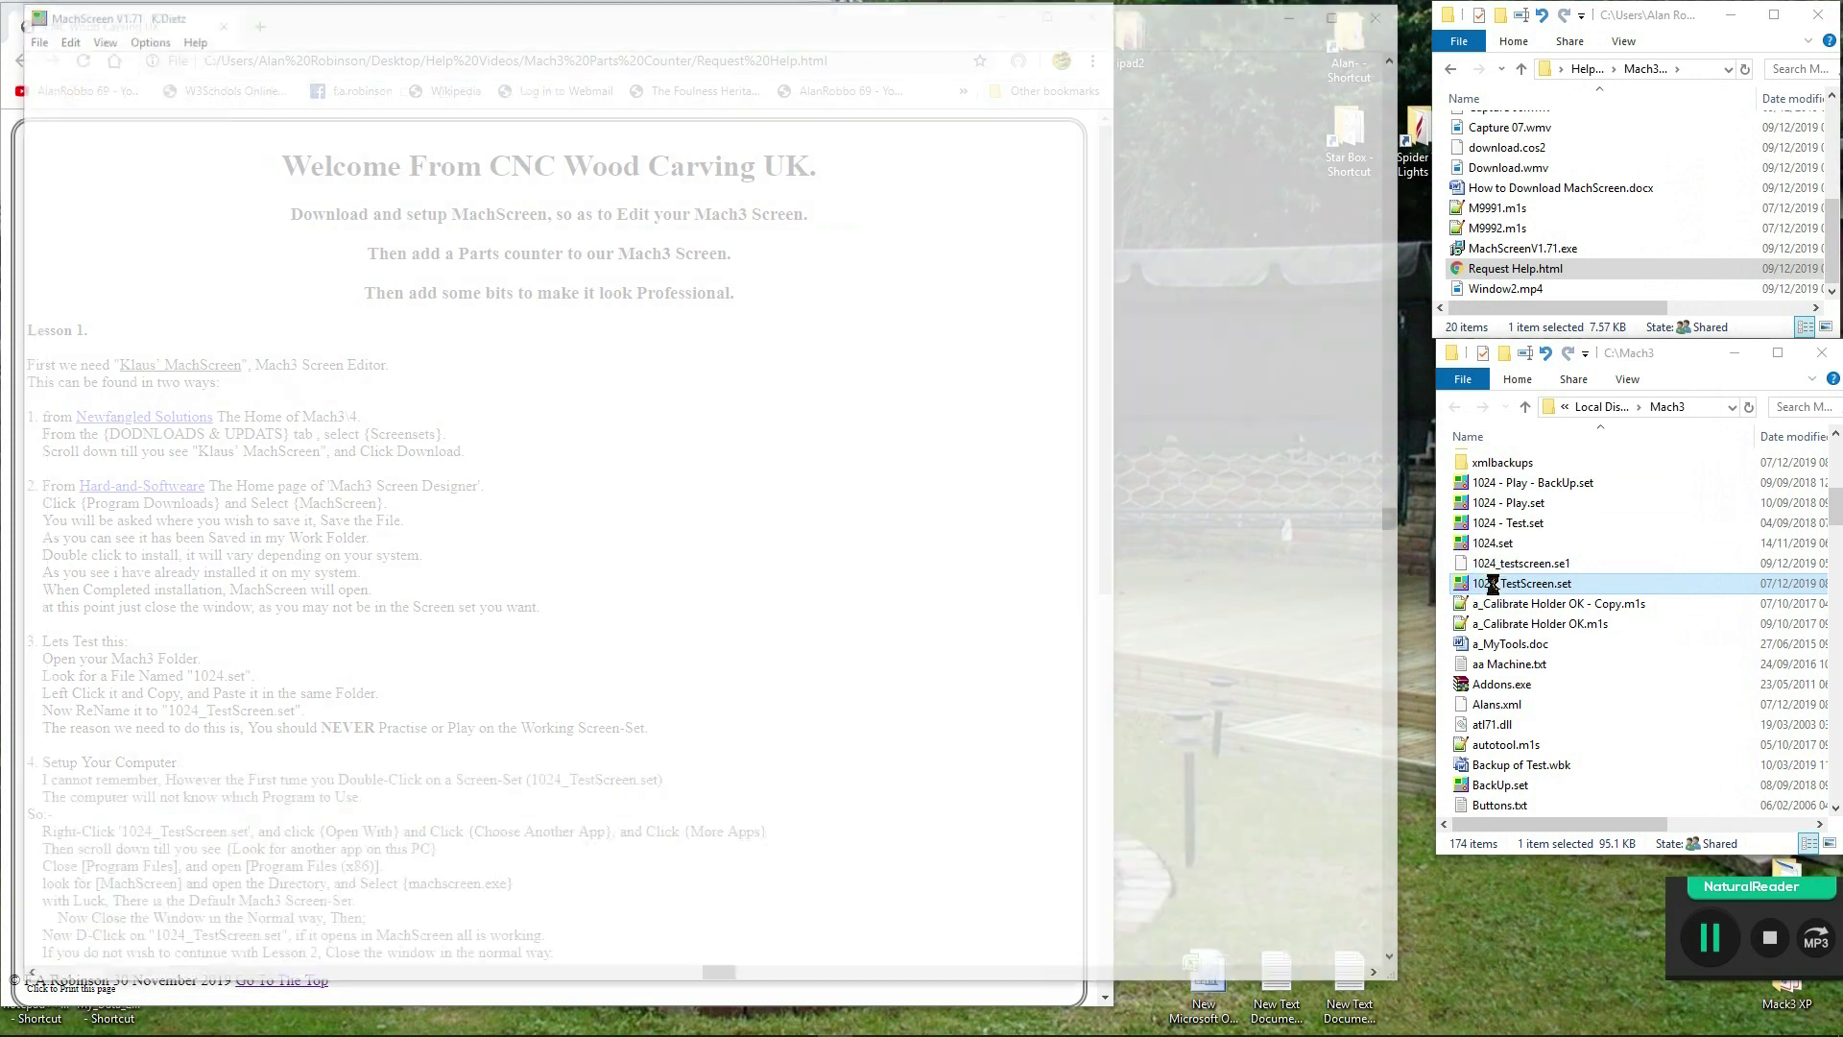